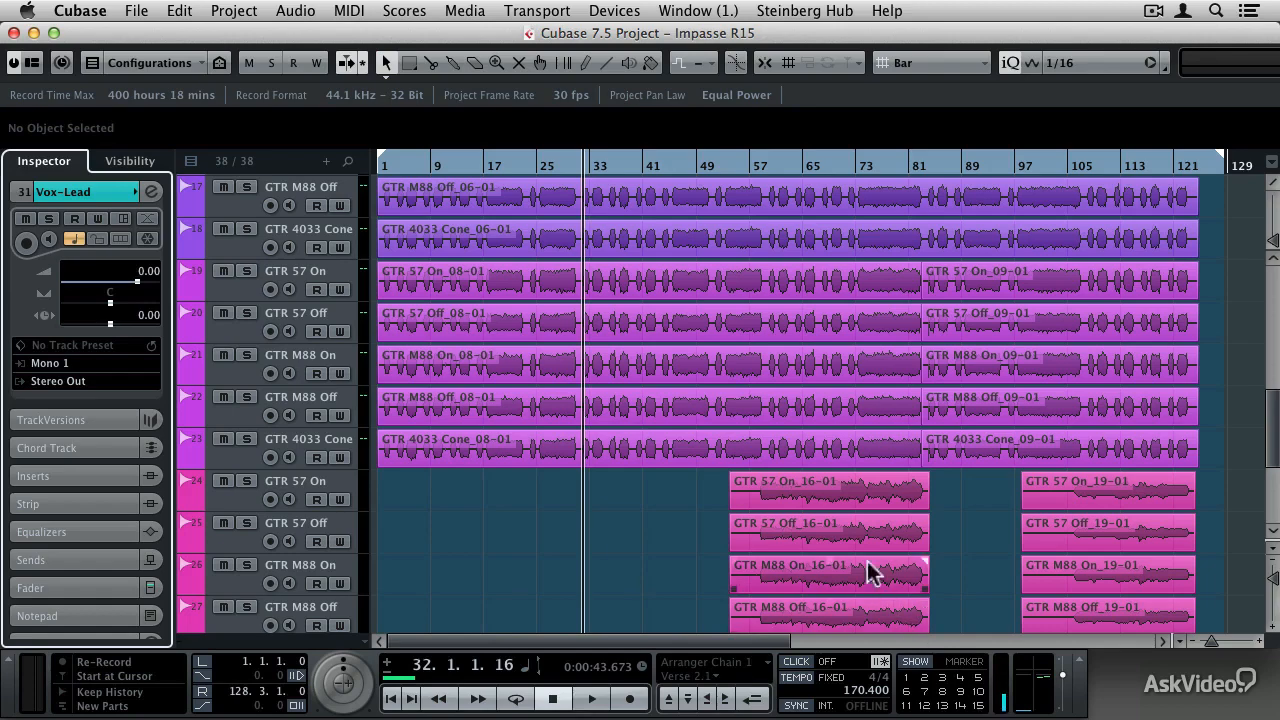
# Fit the whole track list in the window with Zoom Tracks Full, and return the track heights to 2 rows.
pyautogui.scroll(15, 646, 340)
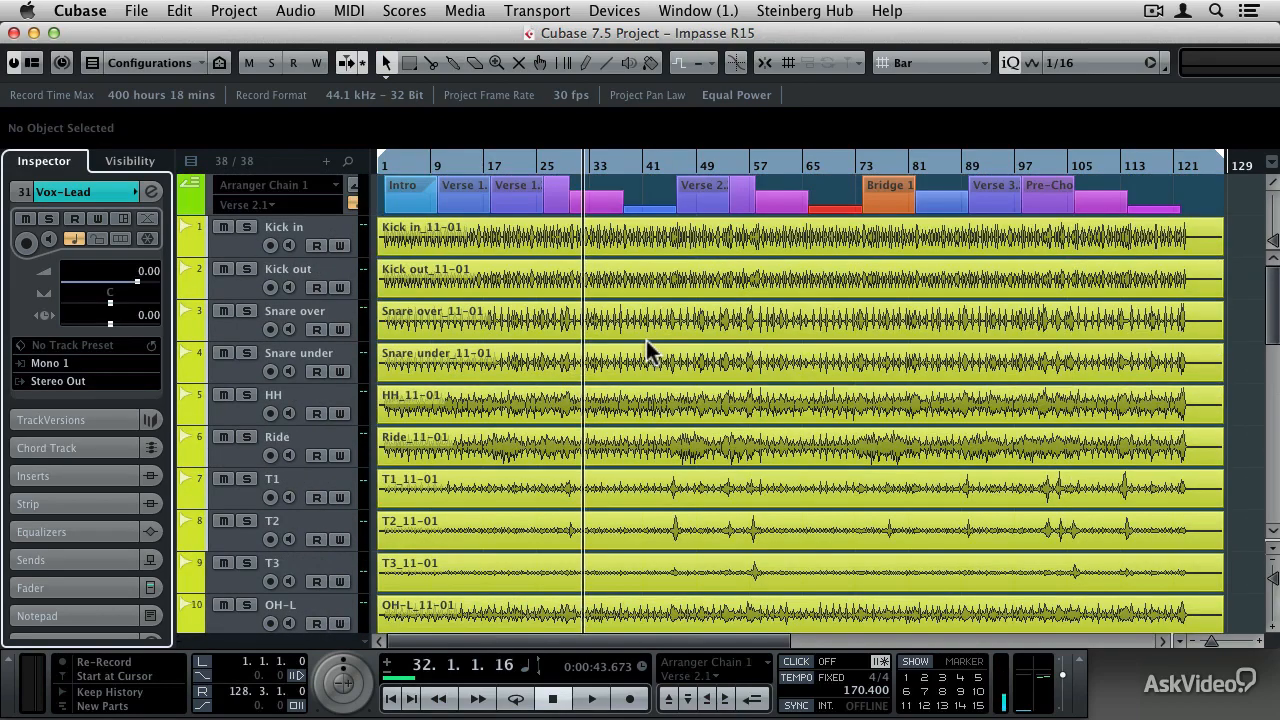
pyautogui.scroll(-15, 646, 340)
pyautogui.scroll(-6, 646, 340)
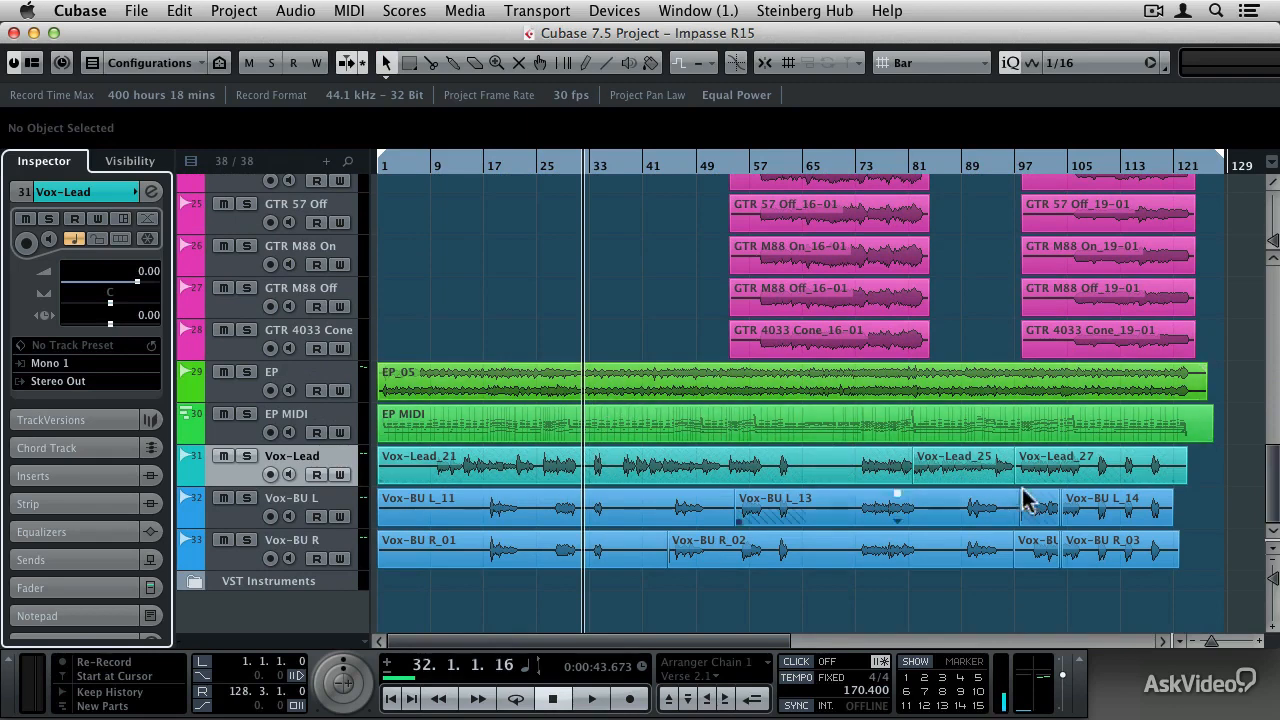
pyautogui.click(1273, 549)
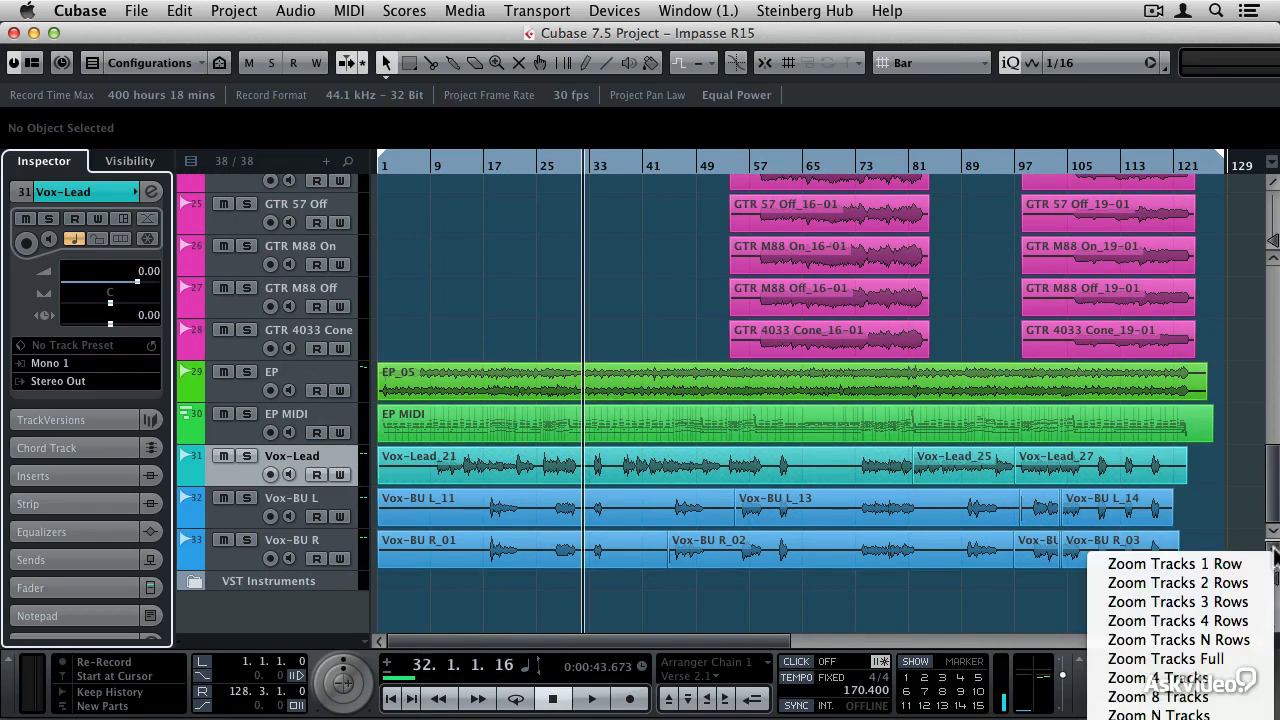
pyautogui.click(1193, 656)
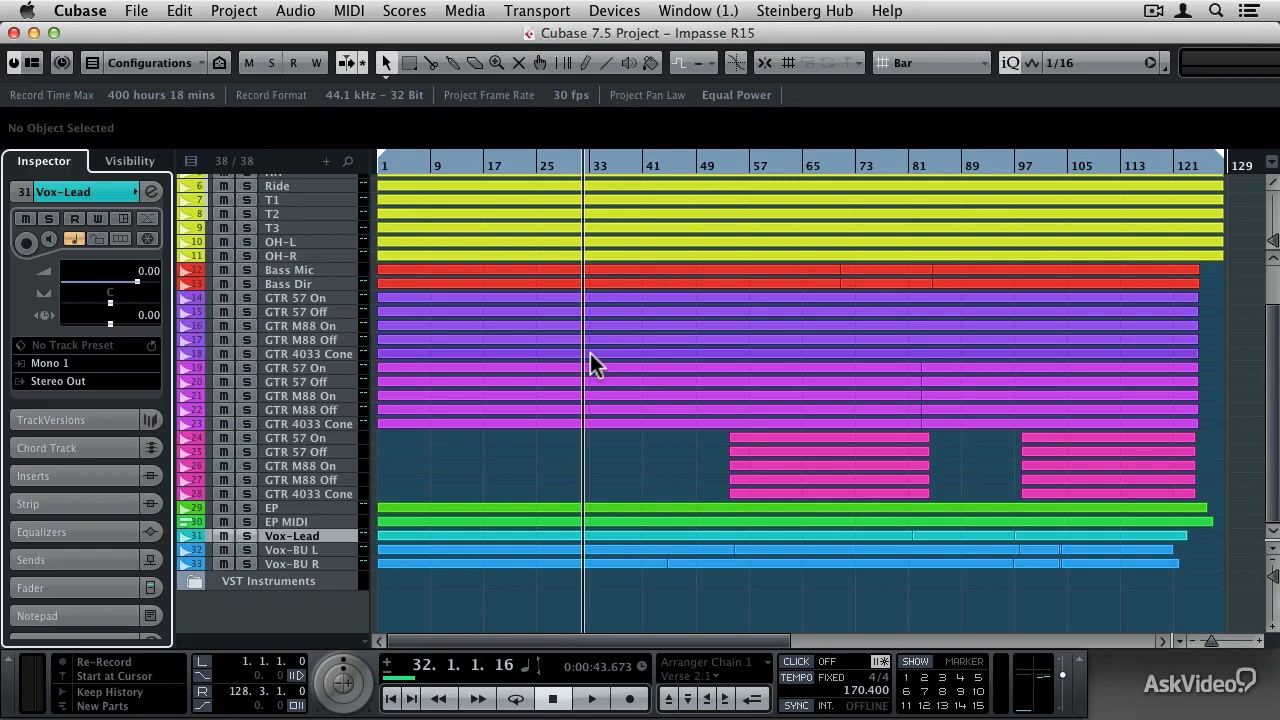
pyautogui.click(1272, 548)
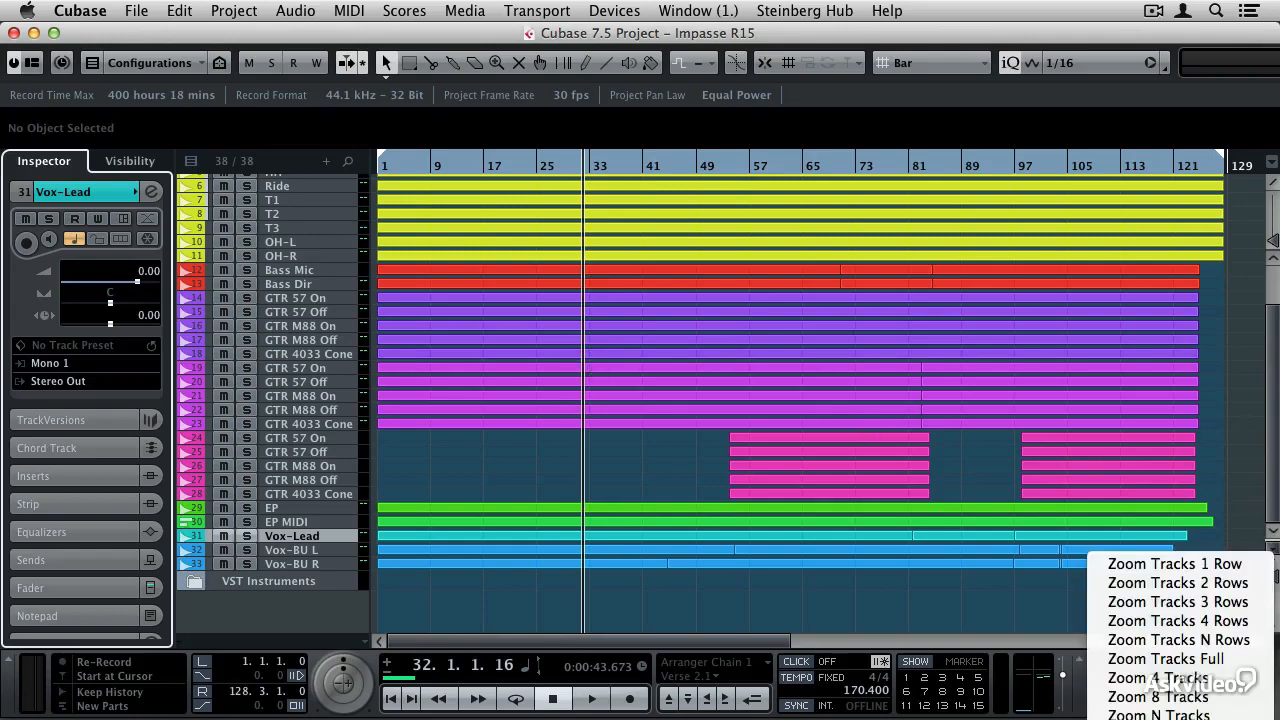
pyautogui.click(1160, 583)
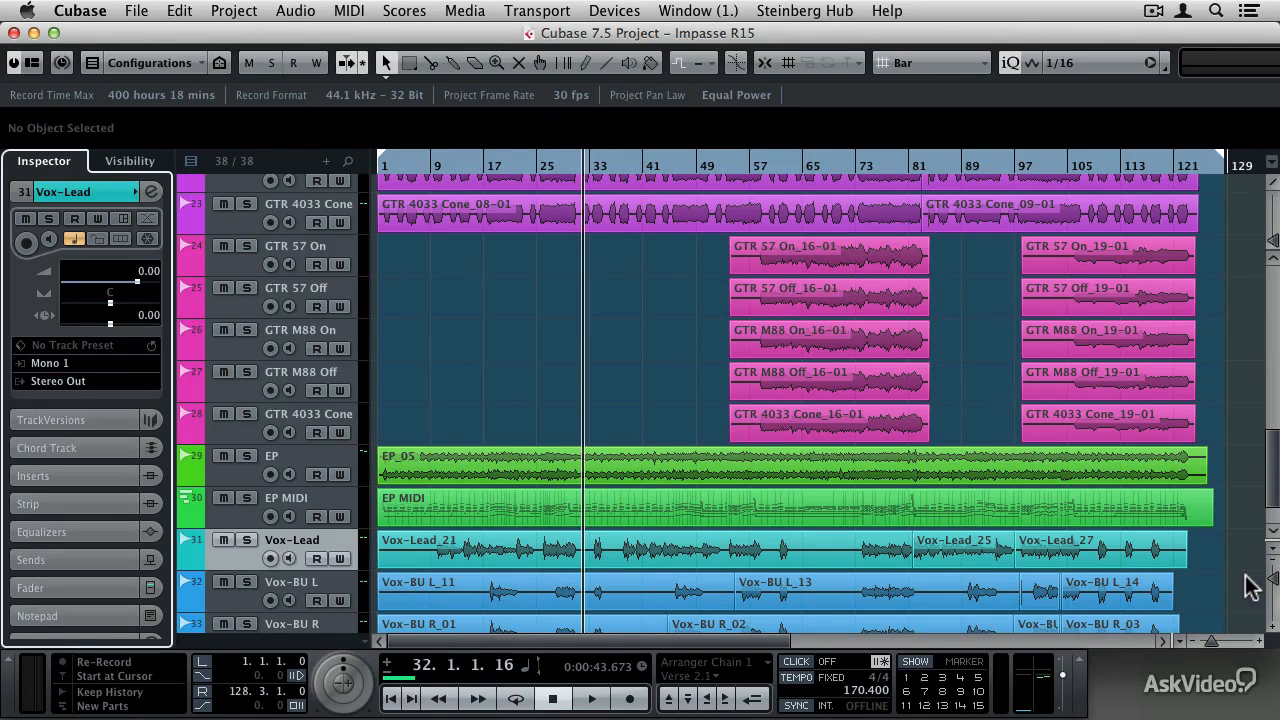
# Move the eleven drum tracks, from Kick in through OH-R, into a new folder.
pyautogui.moveTo(1270, 500); pyautogui.dragTo(1270, 328)
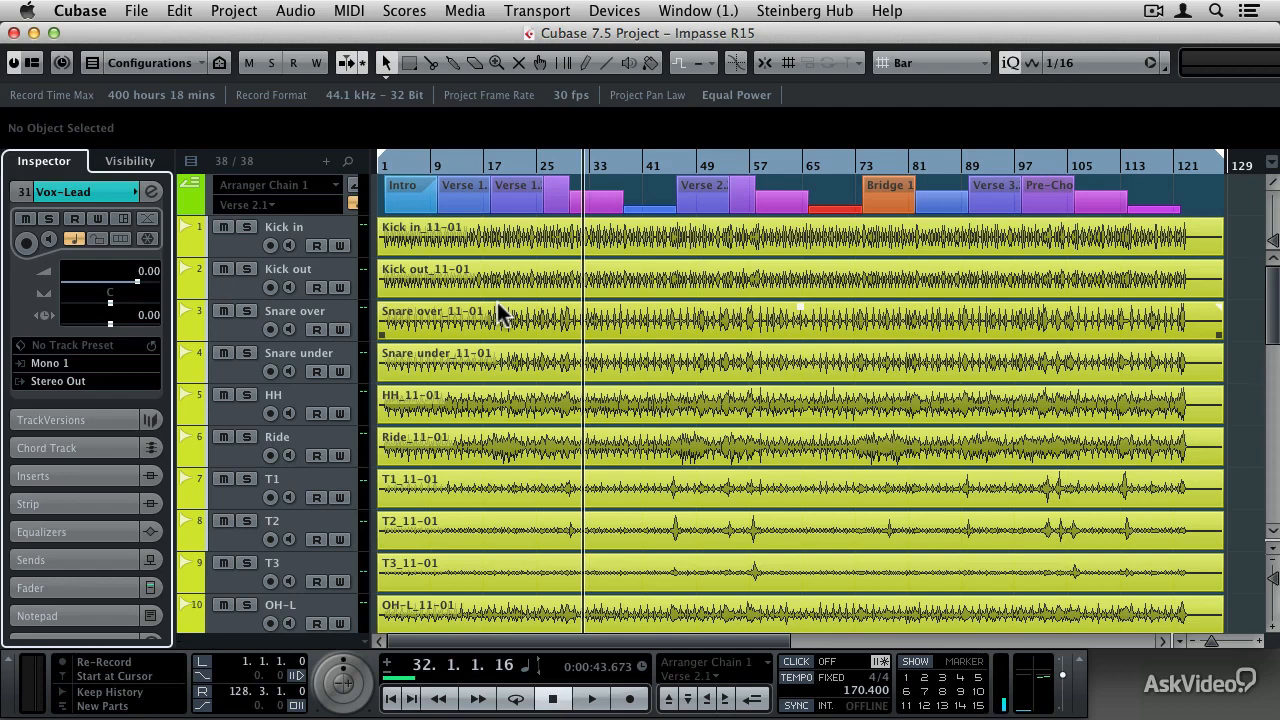
pyautogui.click(243, 252)
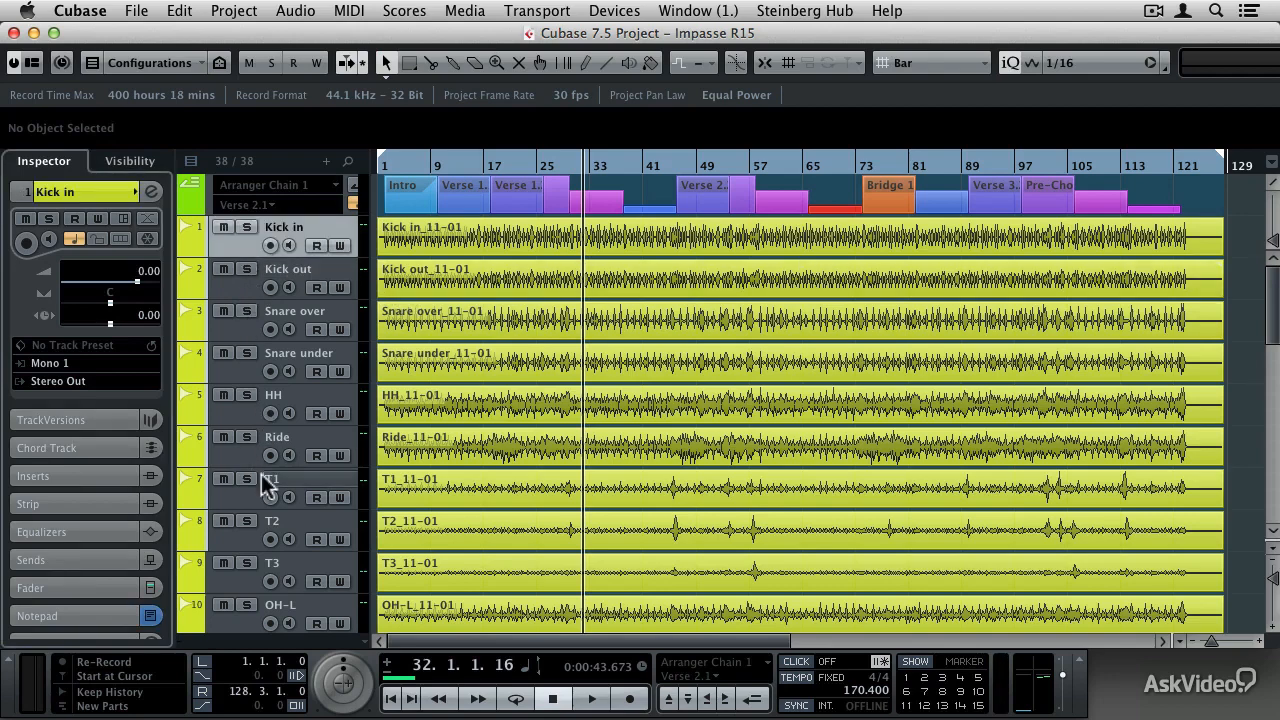
pyautogui.scroll(-5, 261, 494)
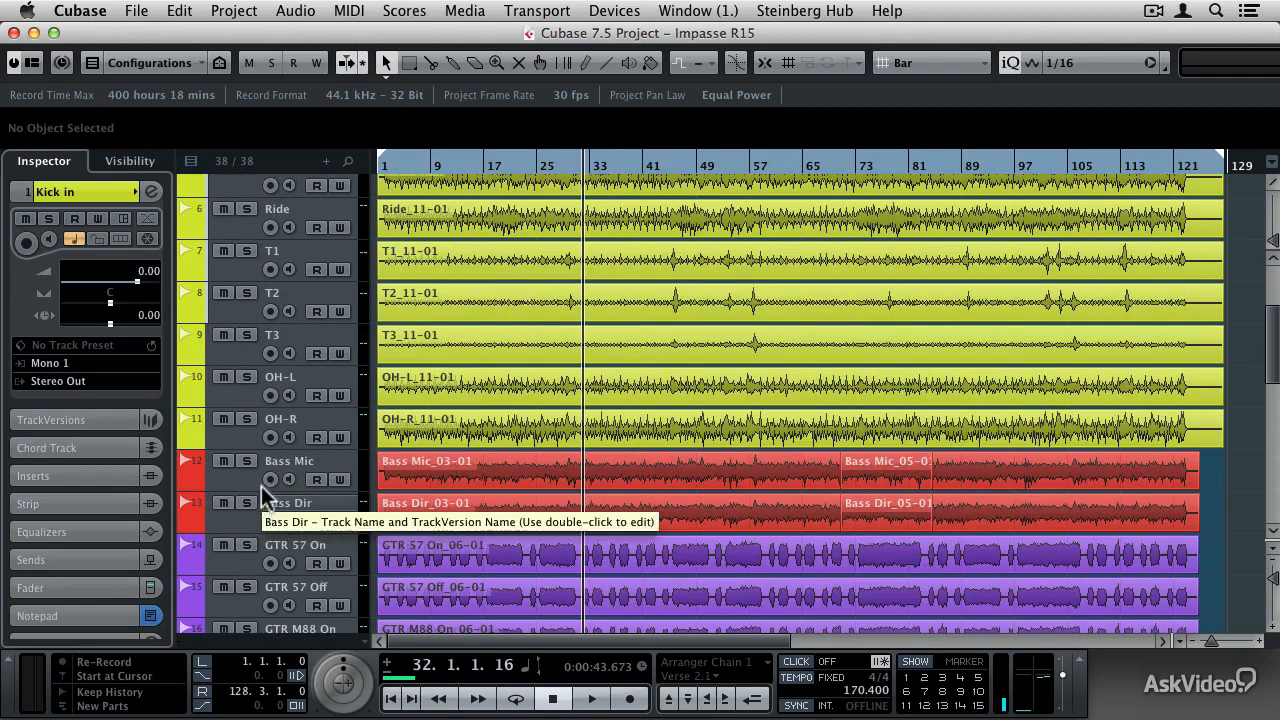
pyautogui.keyDown('shift'); pyautogui.click(240, 434); pyautogui.keyUp('shift')
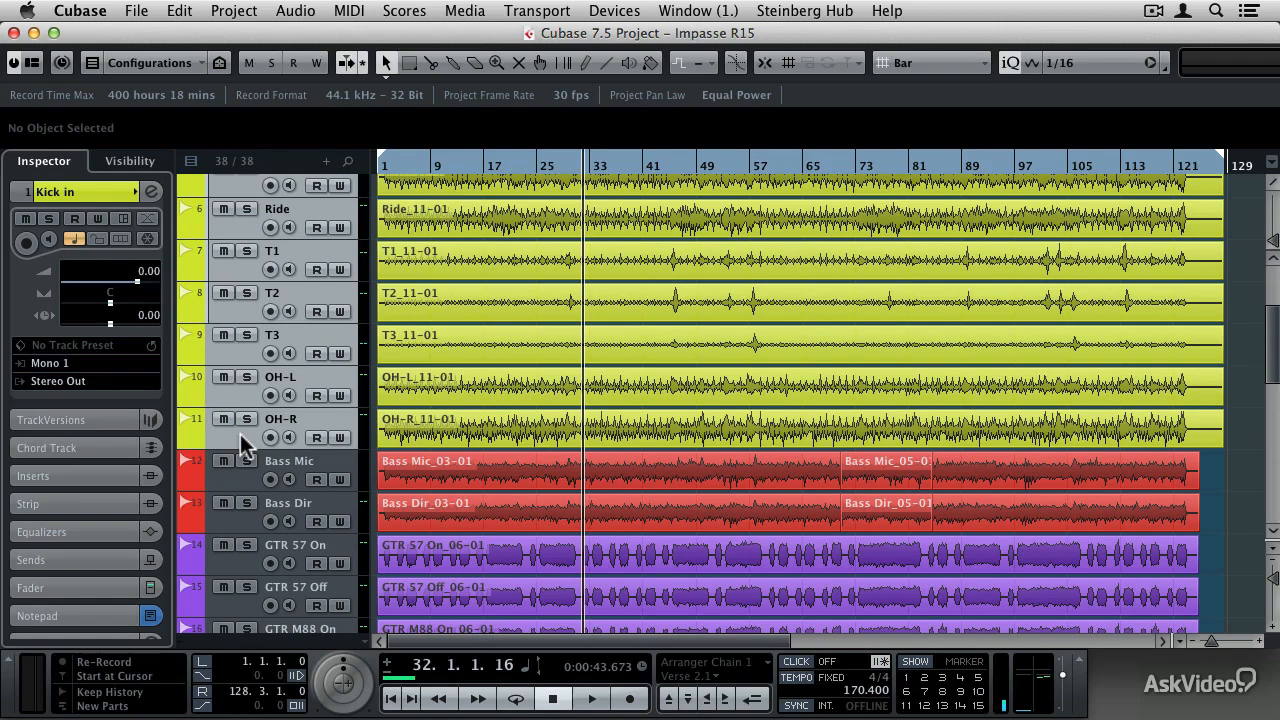
pyautogui.rightClick(240, 434)
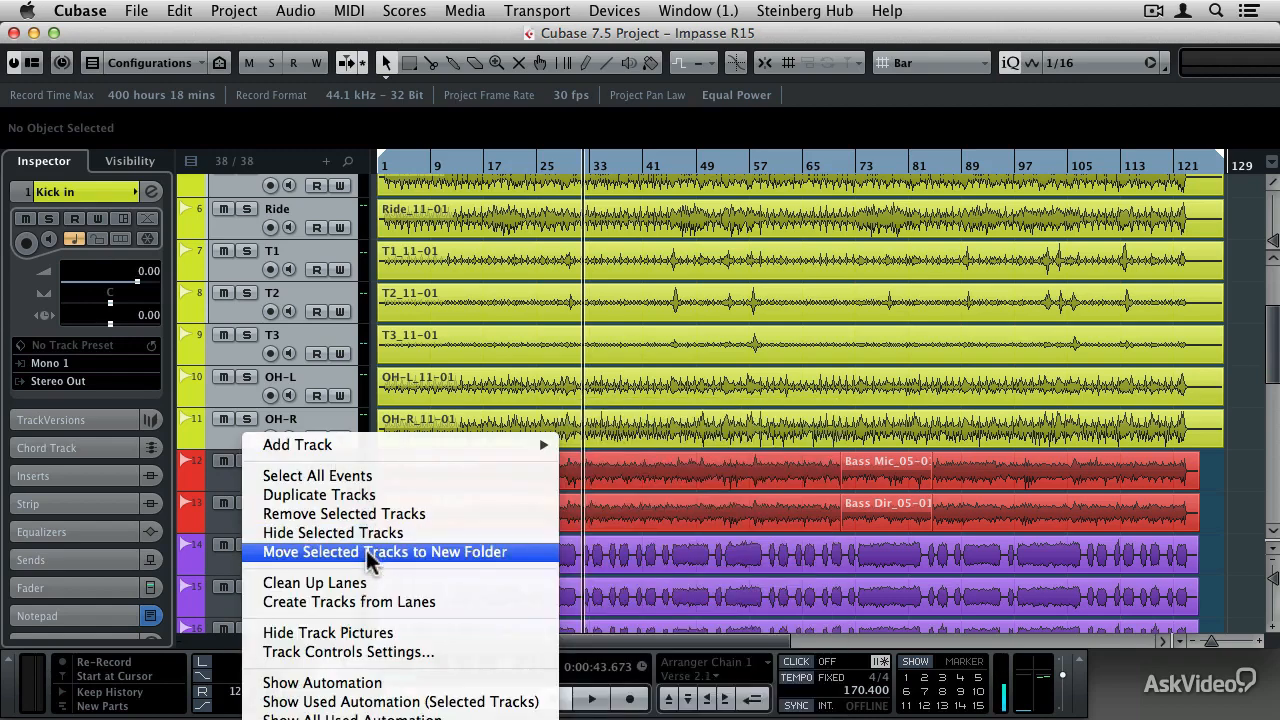
pyautogui.click(366, 551)
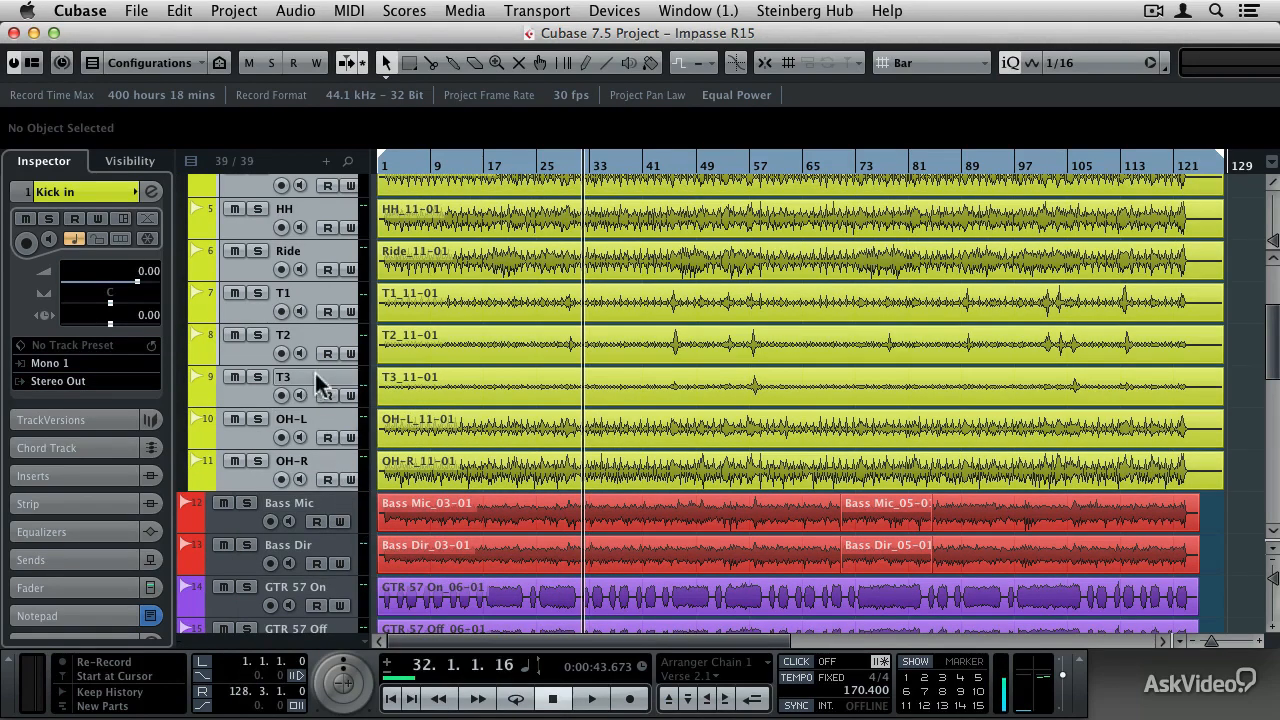
# Color the drum tracks' new folder yellow like its tracks and rename it Drums.
pyautogui.scroll(5, 312, 355)
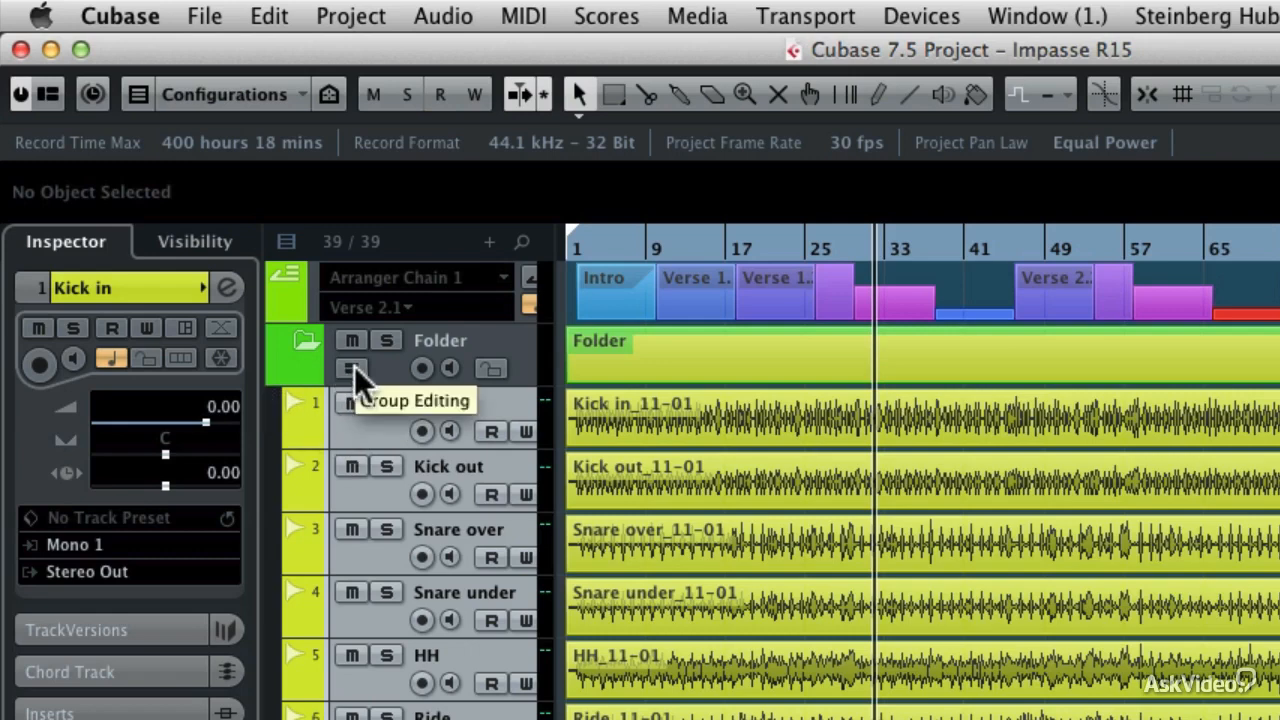
pyautogui.click(390, 366)
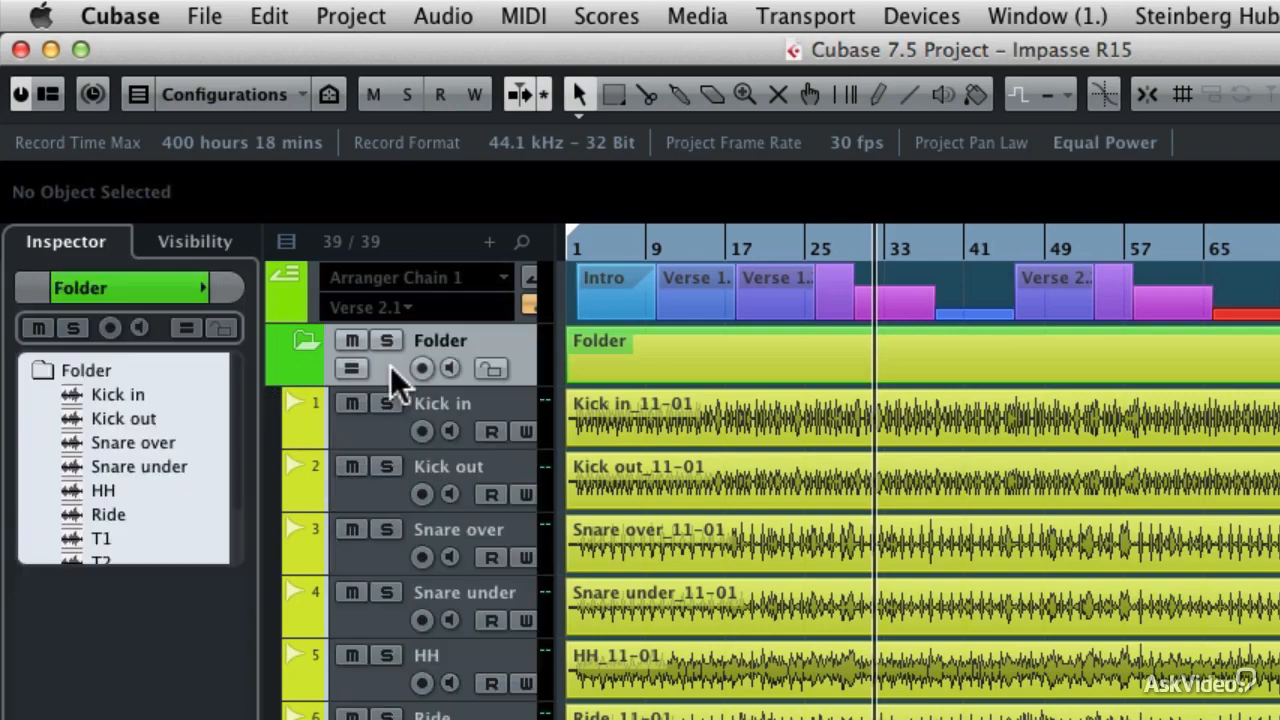
pyautogui.click(199, 286)
pyautogui.click(356, 288)
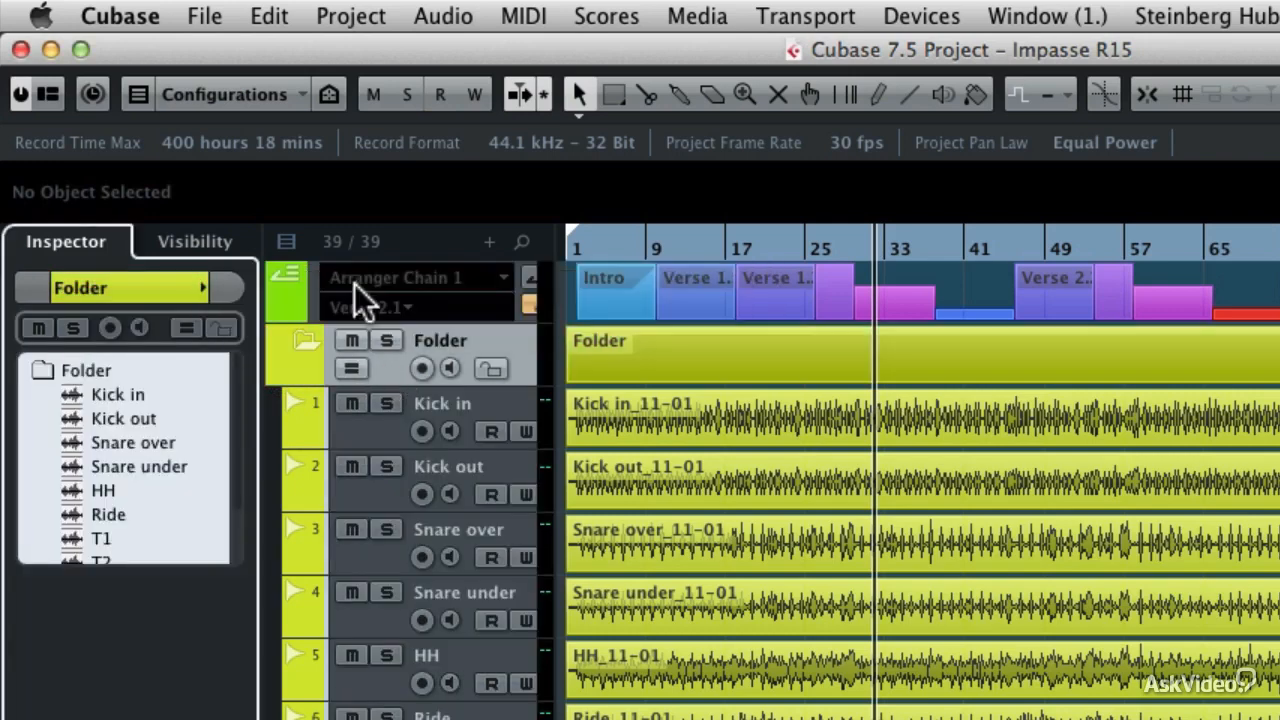
pyautogui.doubleClick(433, 338)
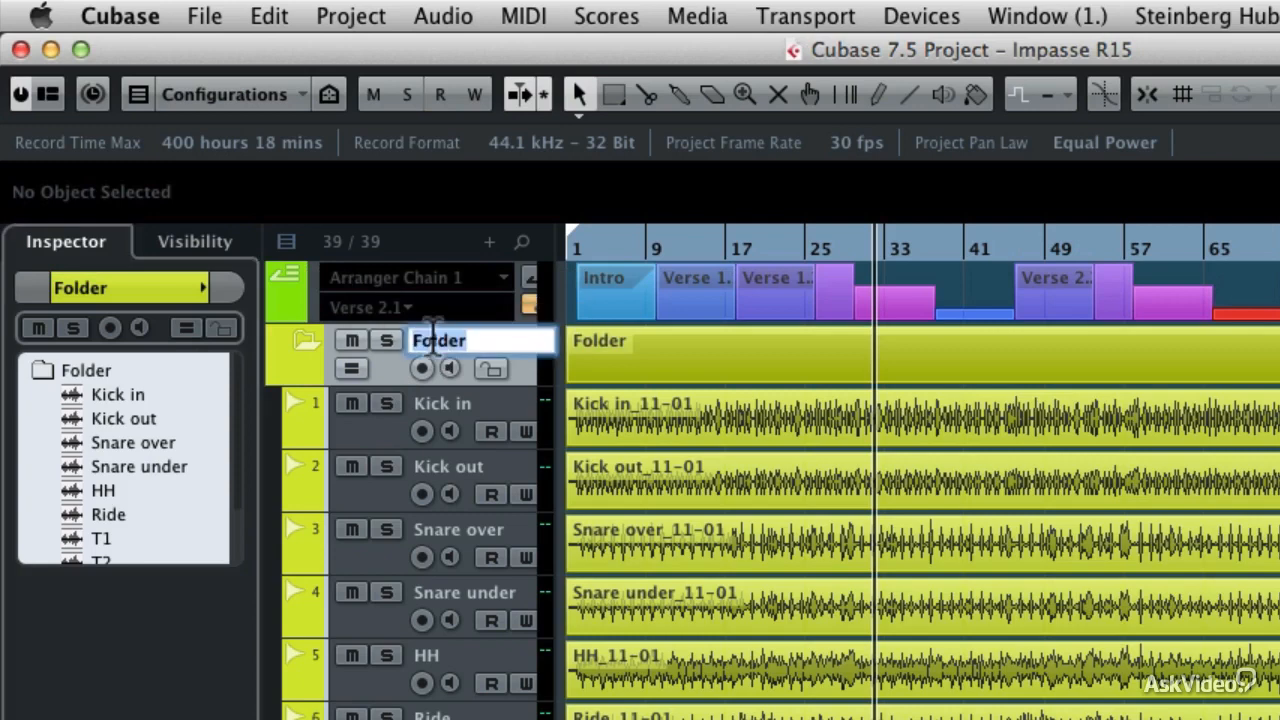
pyautogui.write('Drums')
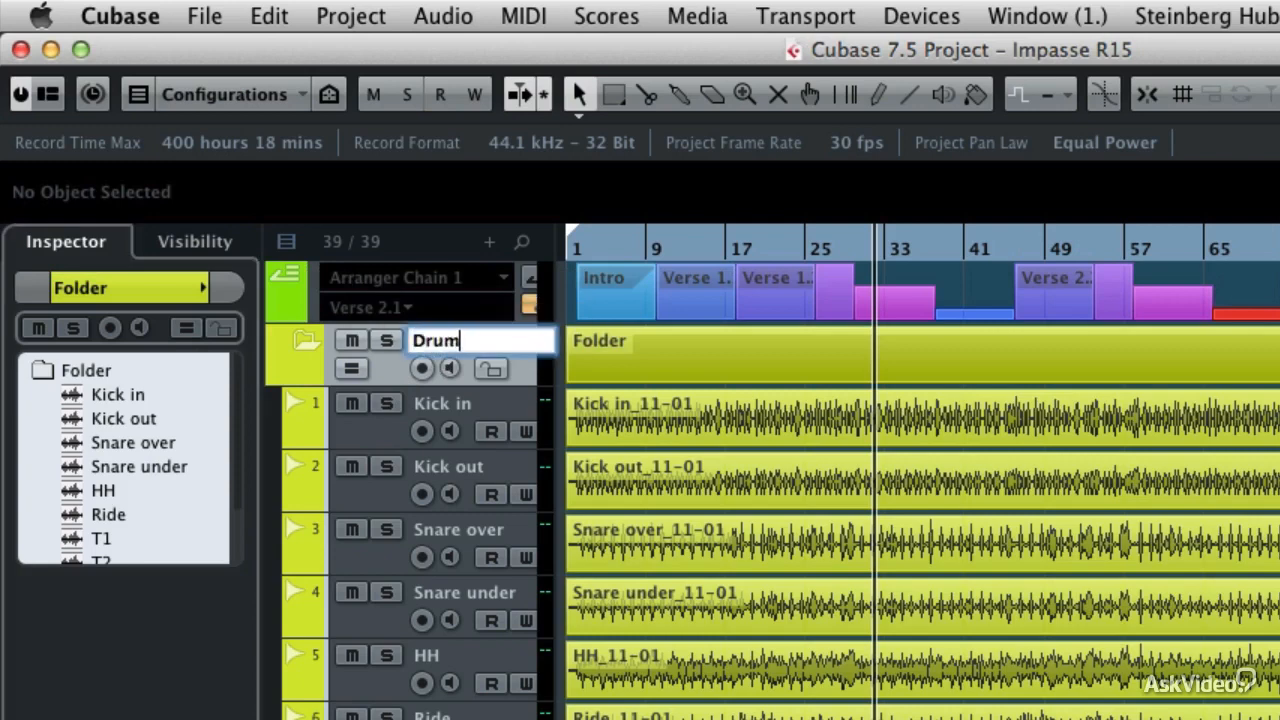
pyautogui.press('Return')
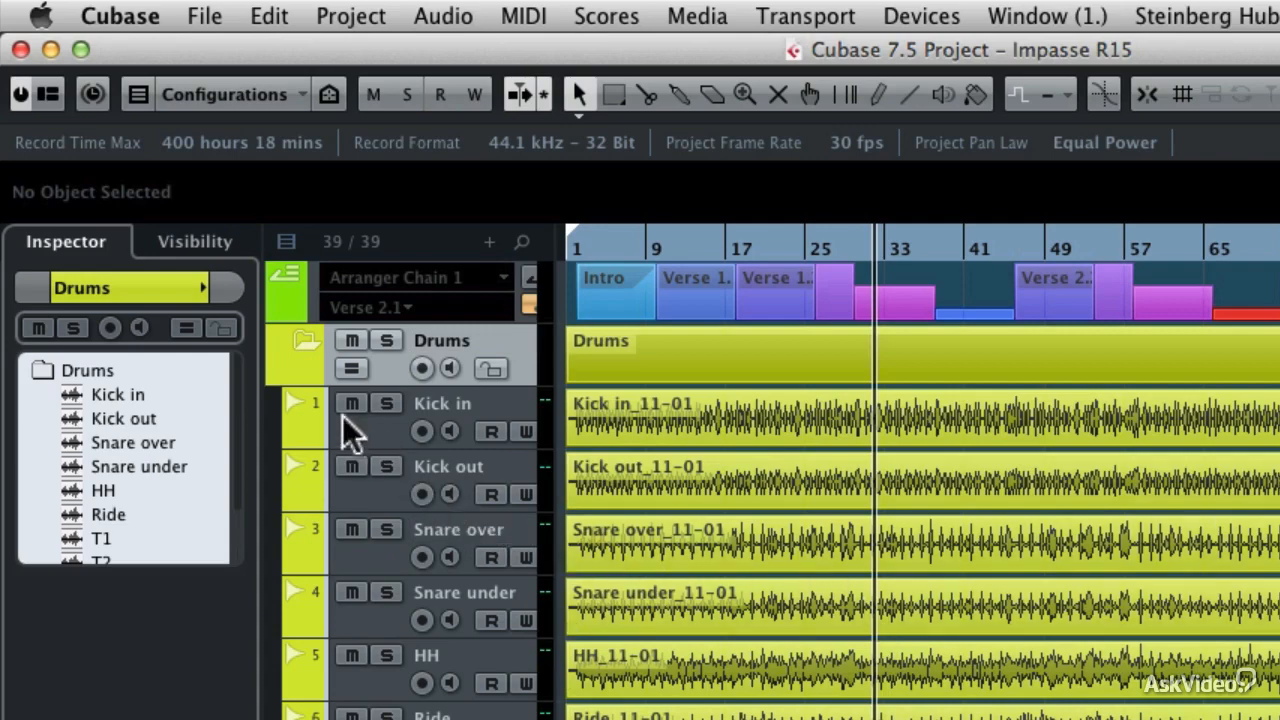
# Collapse the Drums folder, split its folder part at about bars 13, 24 and 36, and expand it to inspect the cuts.
pyautogui.click(308, 343)
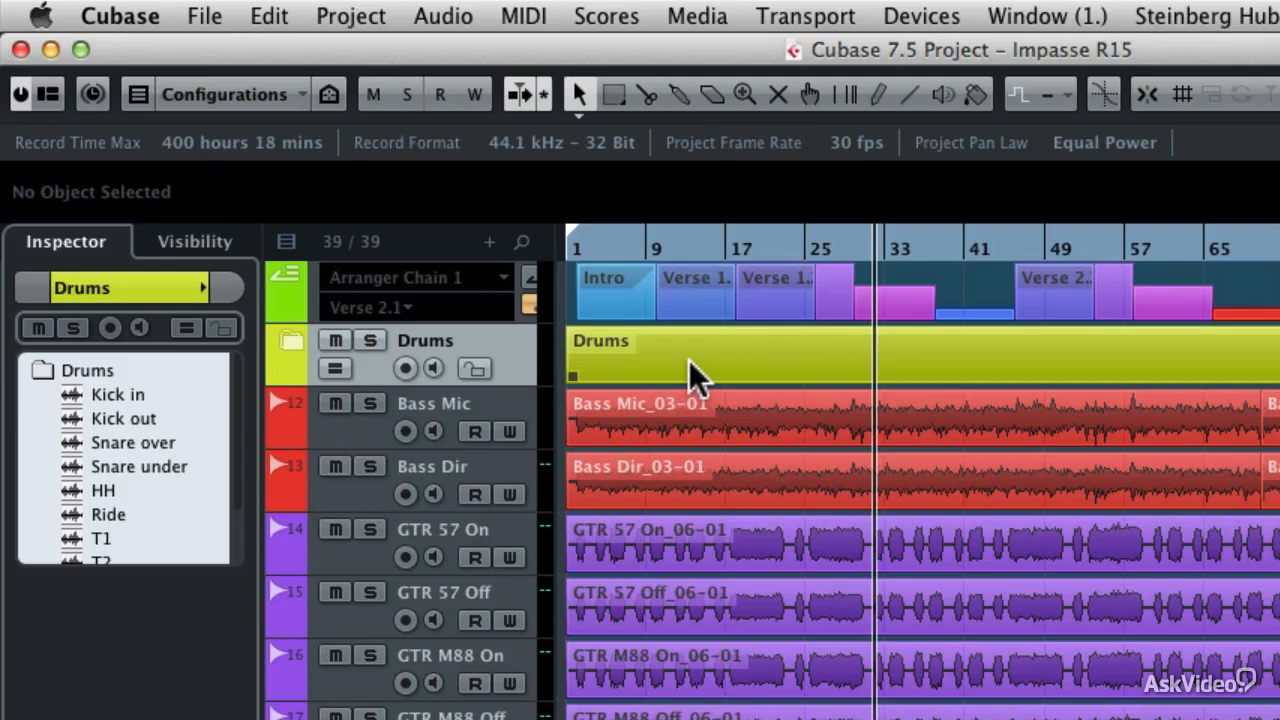
pyautogui.press('3')
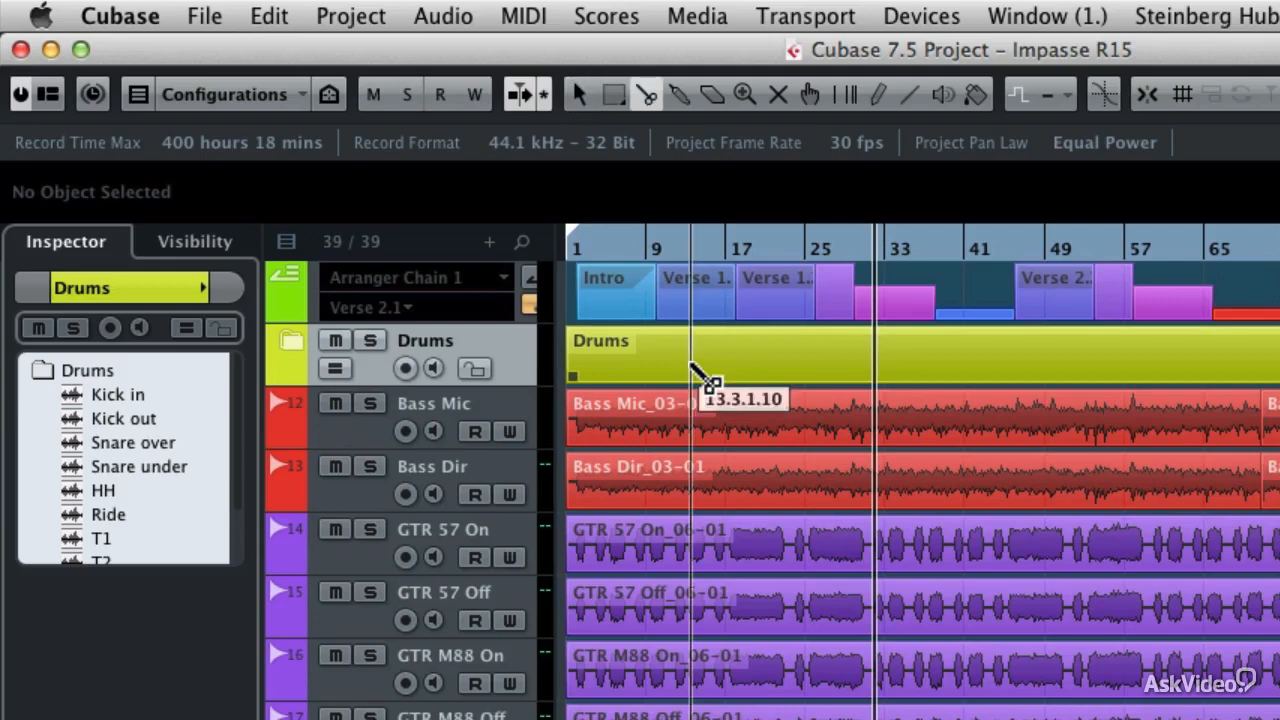
pyautogui.click(693, 358)
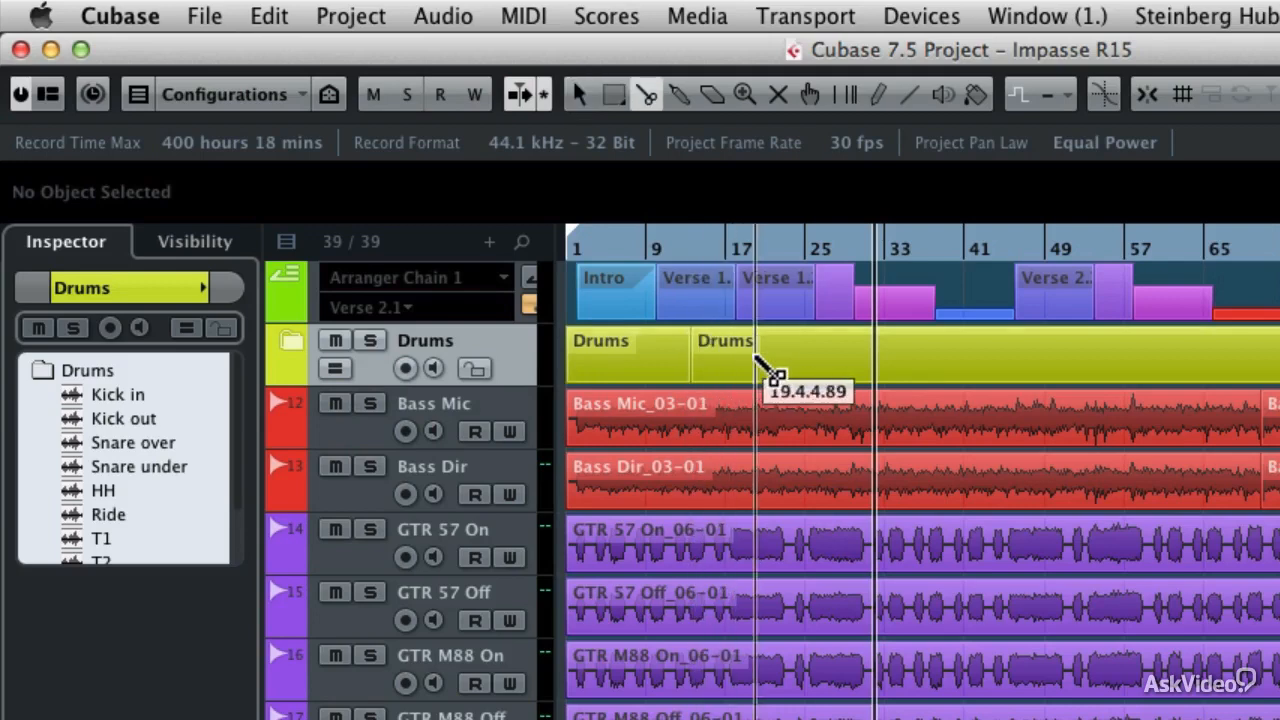
pyautogui.click(798, 362)
pyautogui.click(916, 361)
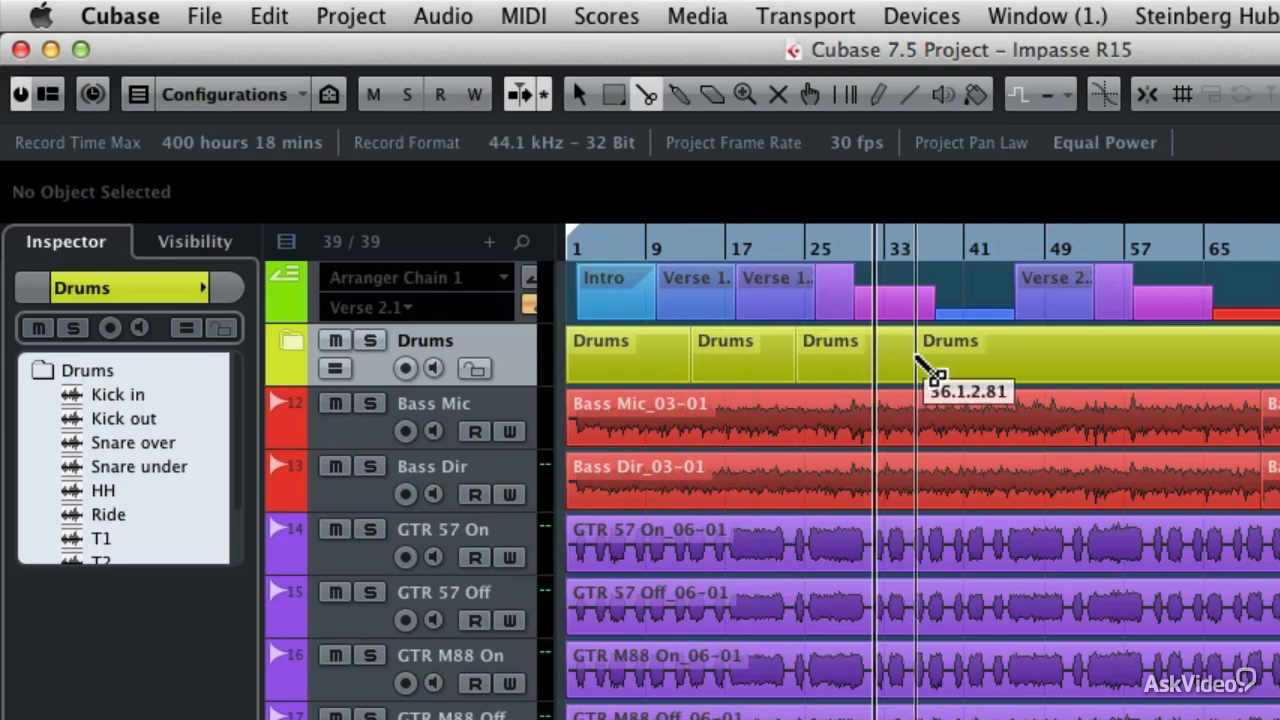
pyautogui.click(303, 348)
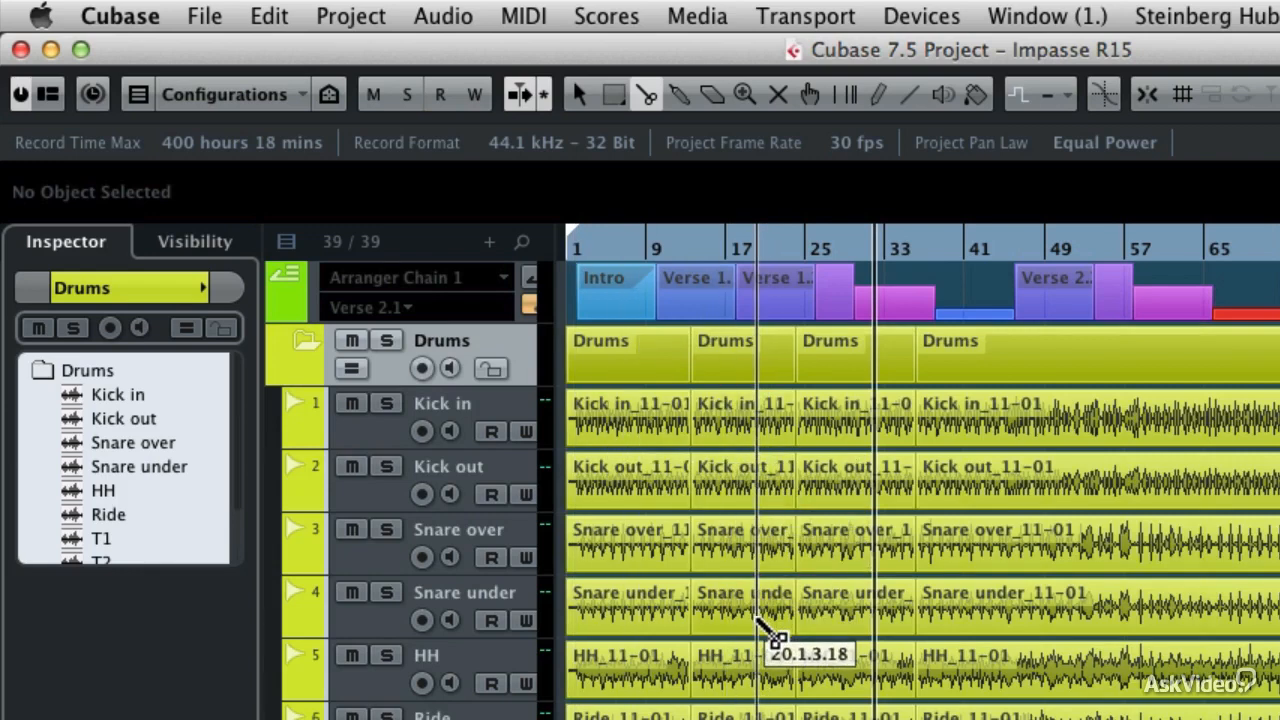
# Undo the three splits on the Drums folder part.
pyautogui.press('super+z')
pyautogui.press('super+z')
pyautogui.press('super+z')
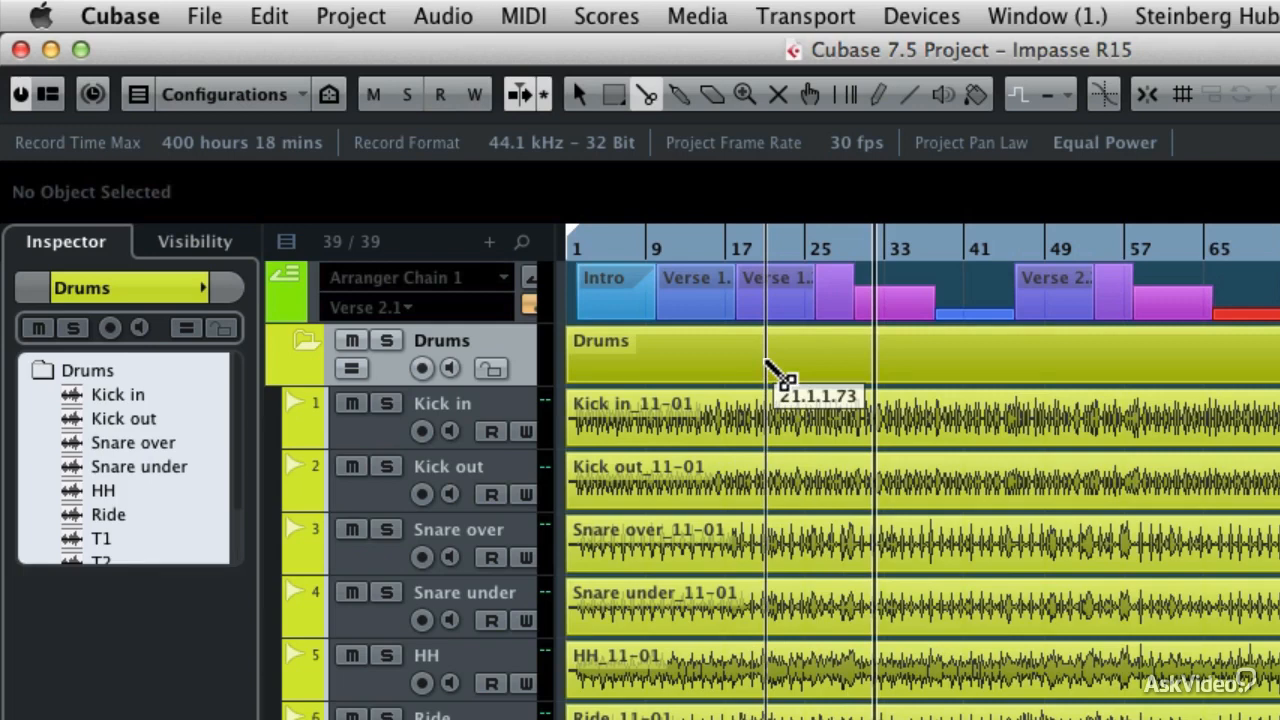
# Collapse the Drums folder, and move the Bass Mic and Bass Dir tracks into a new folder with the selection tool active.
pyautogui.click(306, 344)
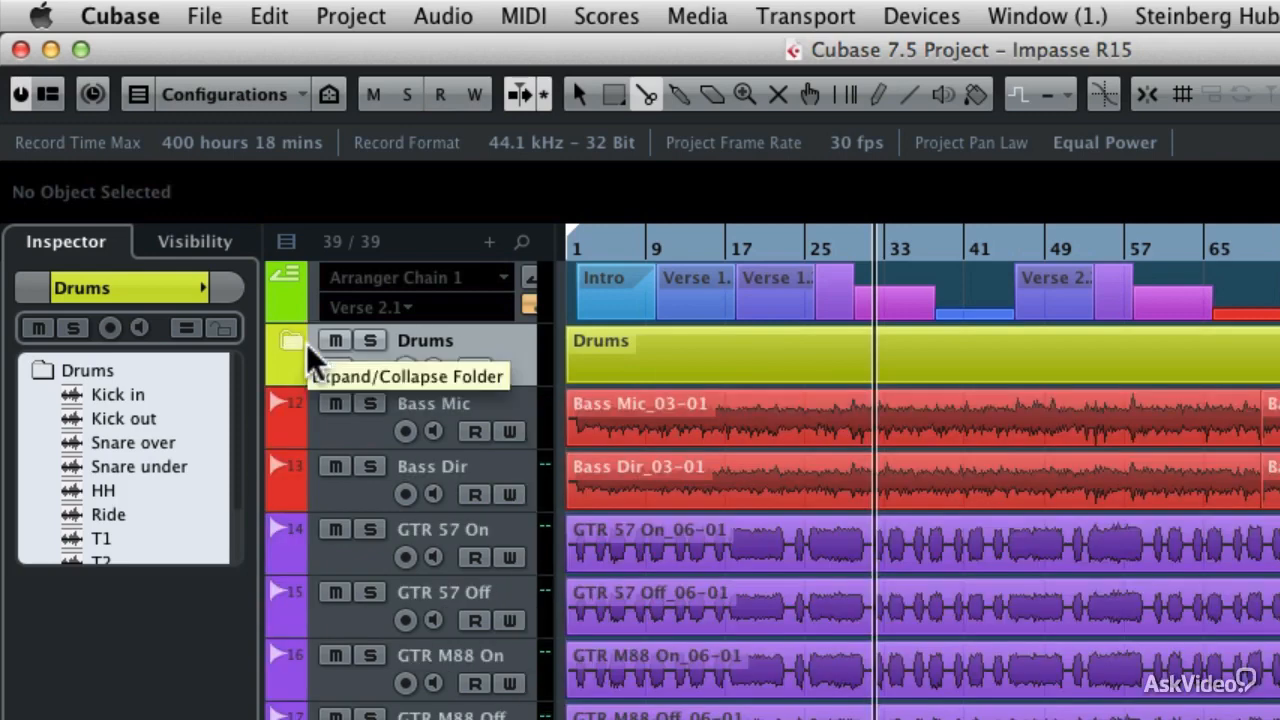
pyautogui.press('1')
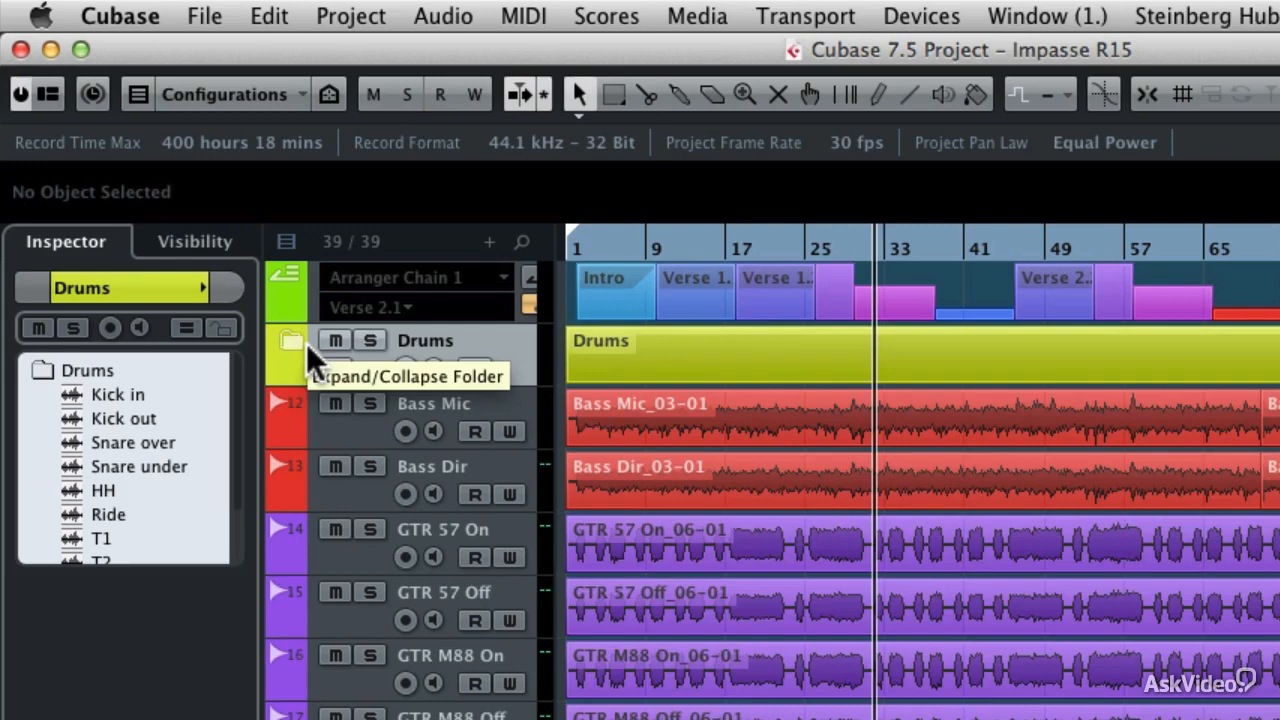
pyautogui.click(338, 424)
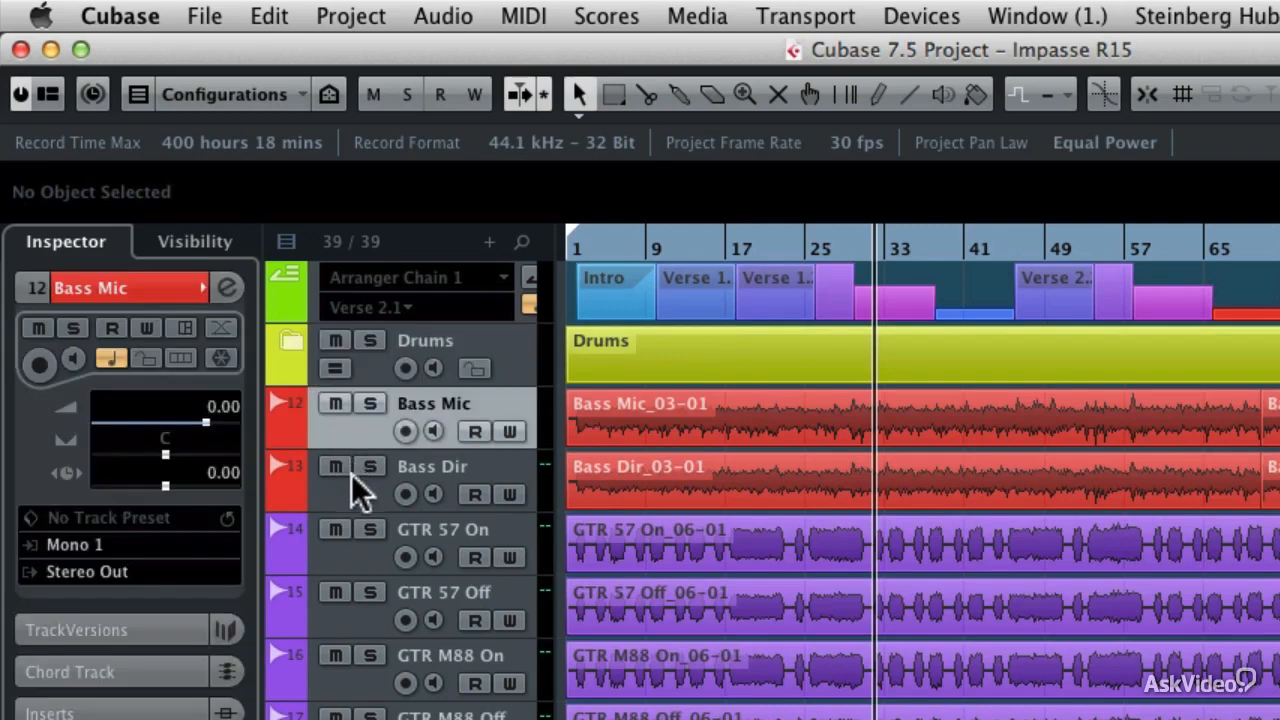
pyautogui.keyDown('shift'); pyautogui.click(353, 484); pyautogui.keyUp('shift')
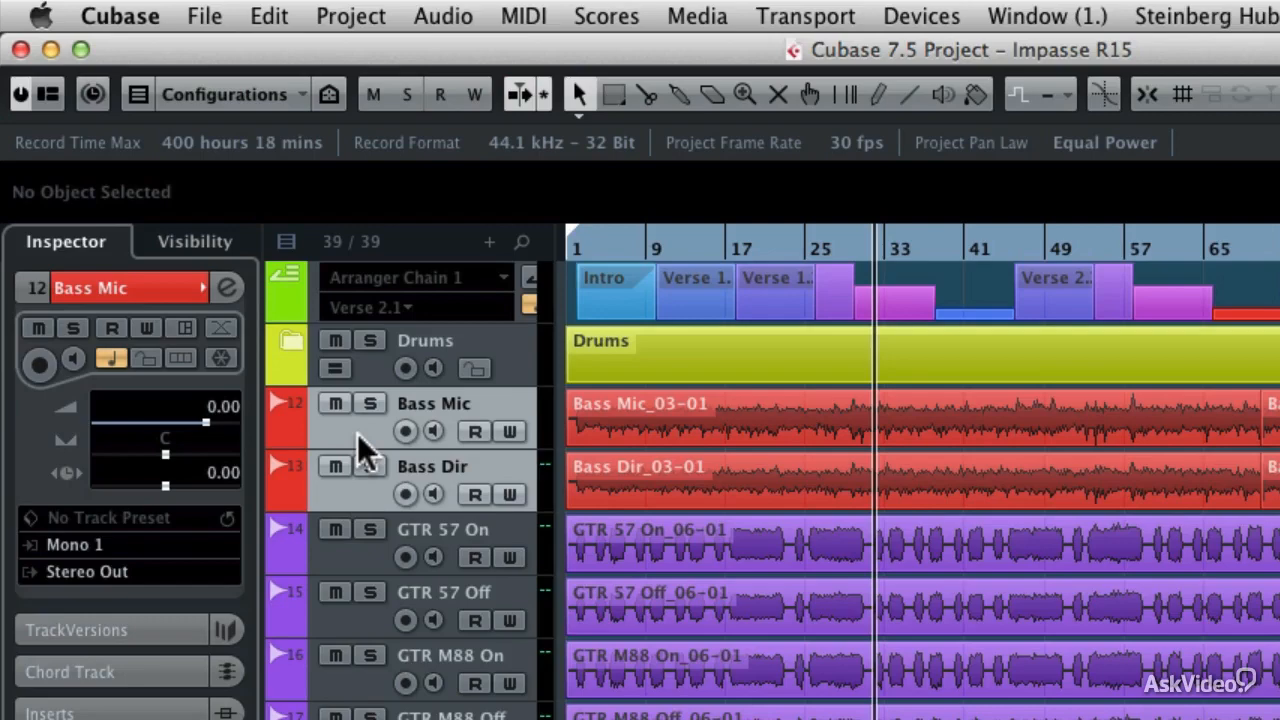
pyautogui.rightClick(357, 450)
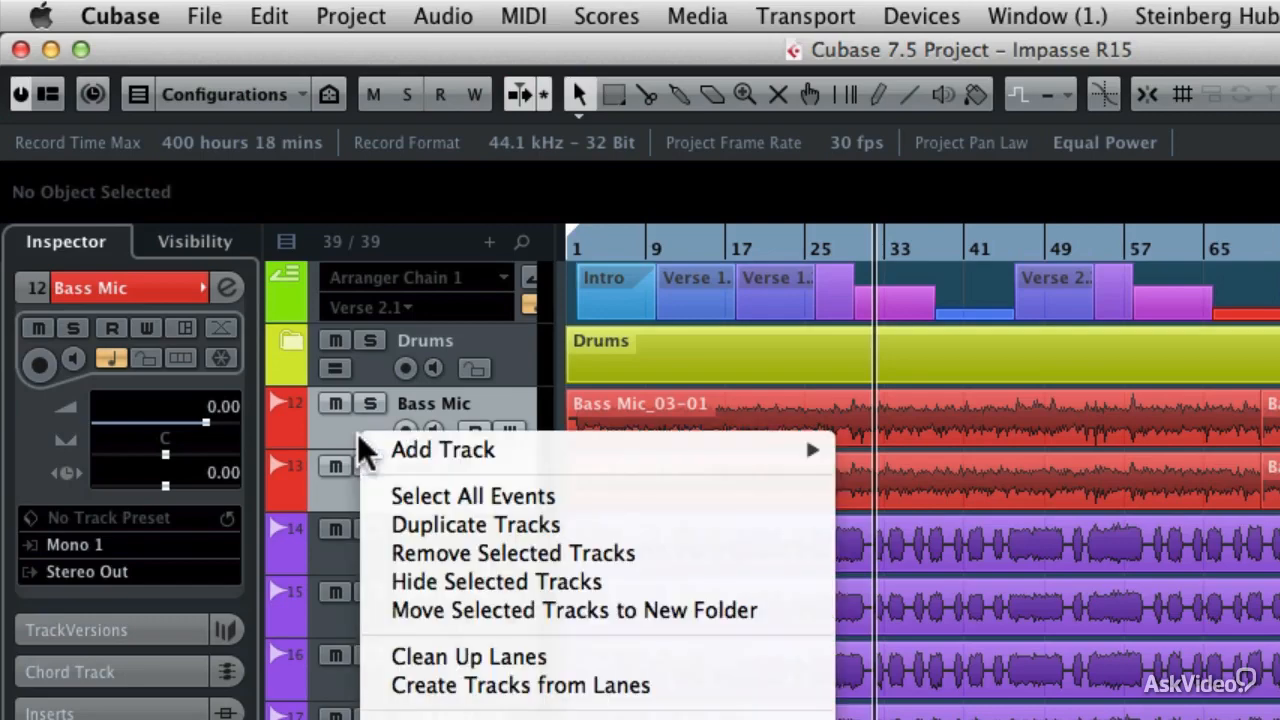
pyautogui.click(450, 610)
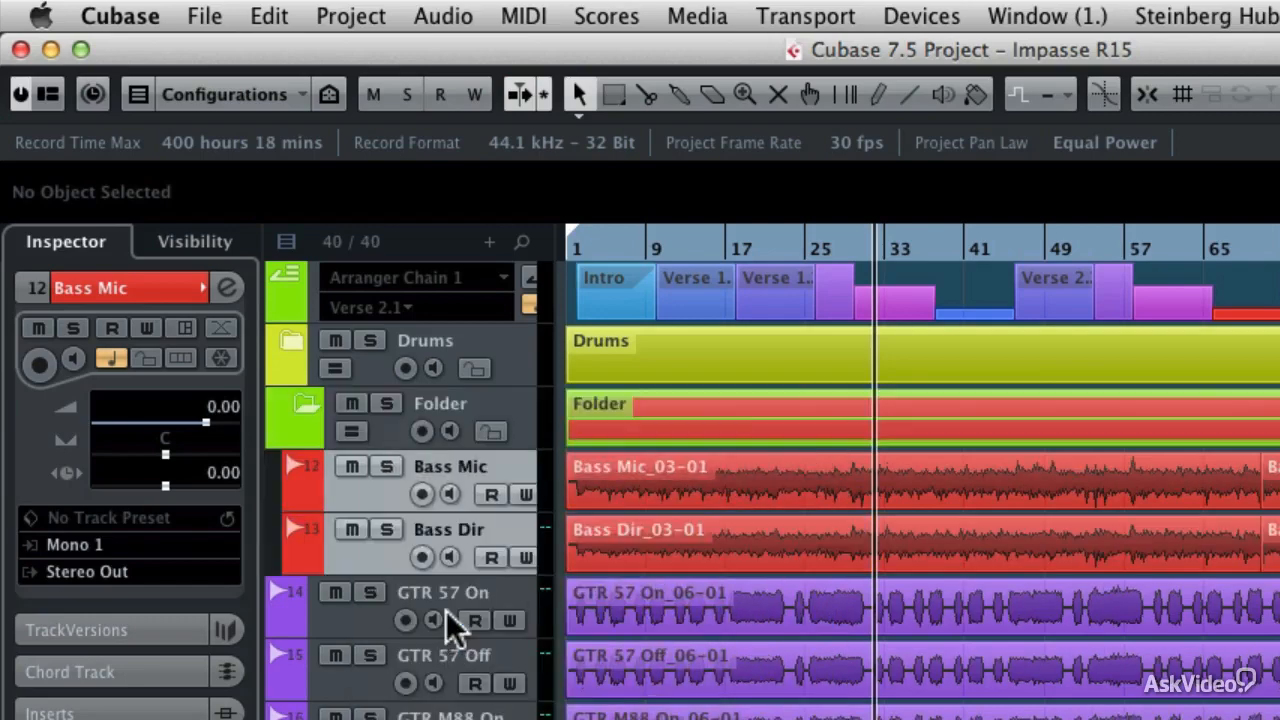
# Rename the folder holding the two bass tracks as Bass.
pyautogui.click(440, 425)
pyautogui.doubleClick(438, 412)
pyautogui.write('Bass')
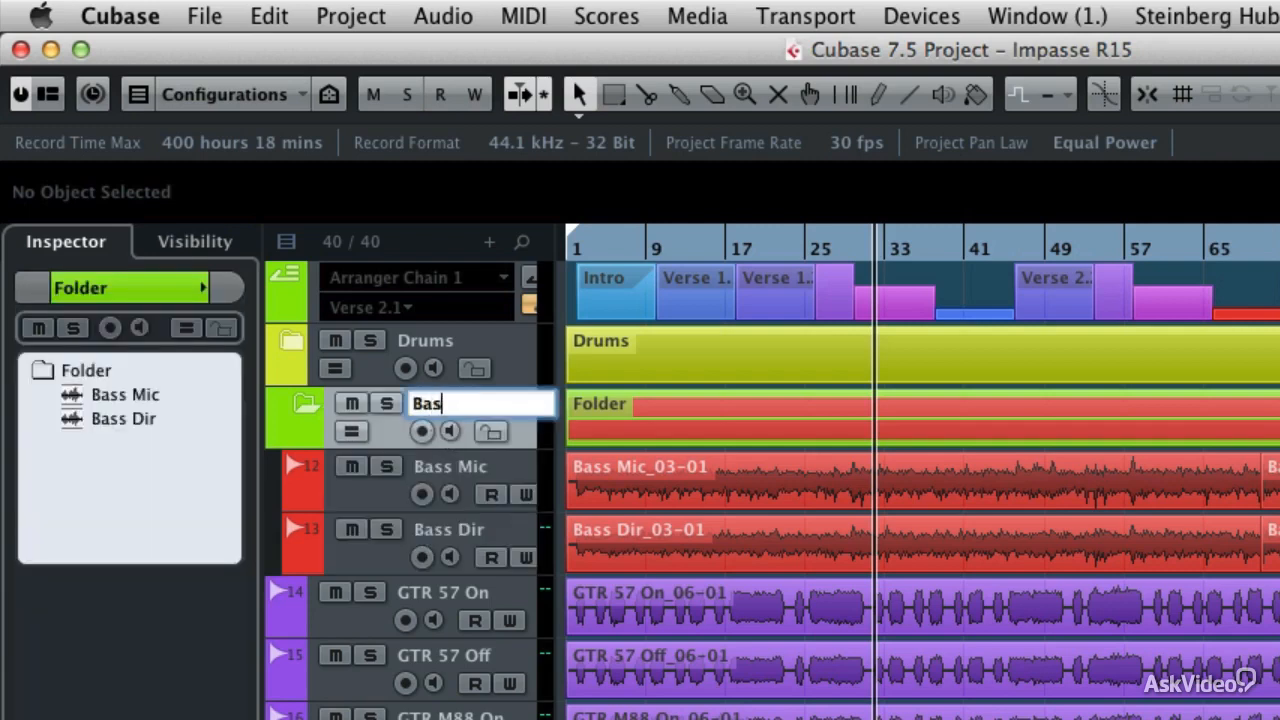
pyautogui.press('Return')
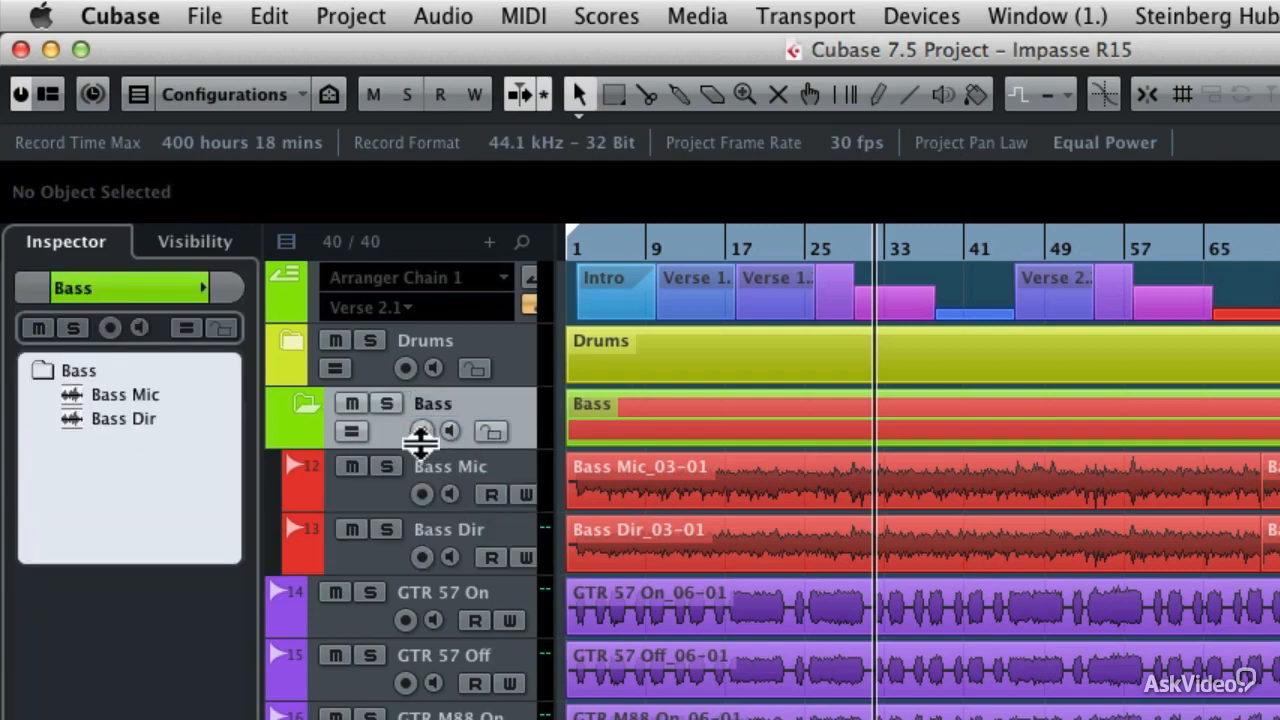
# Color the Bass folder track red and collapse it.
pyautogui.click(197, 288)
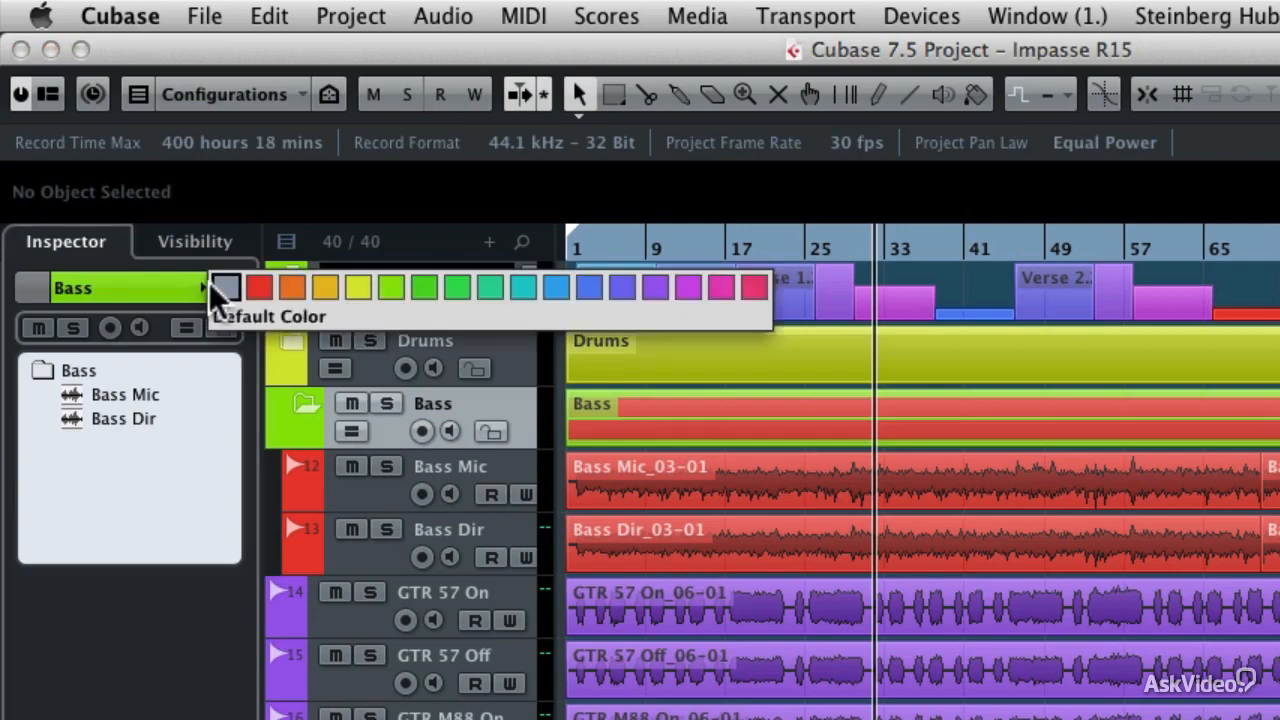
pyautogui.click(257, 286)
pyautogui.click(302, 398)
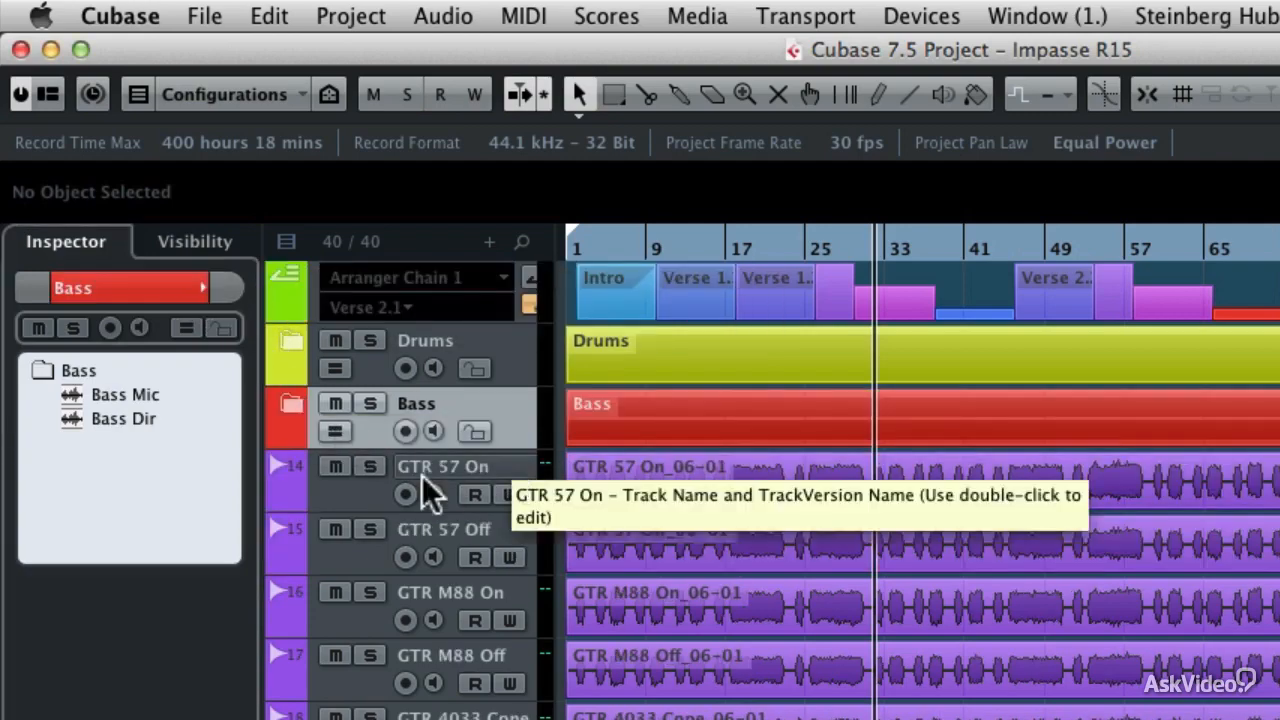
# Move all the guitar tracks, from the first GTR 57 On through the last GTR 4033 Cone, into a new folder.
pyautogui.click(366, 506)
pyautogui.scroll(-10, 307, 358)
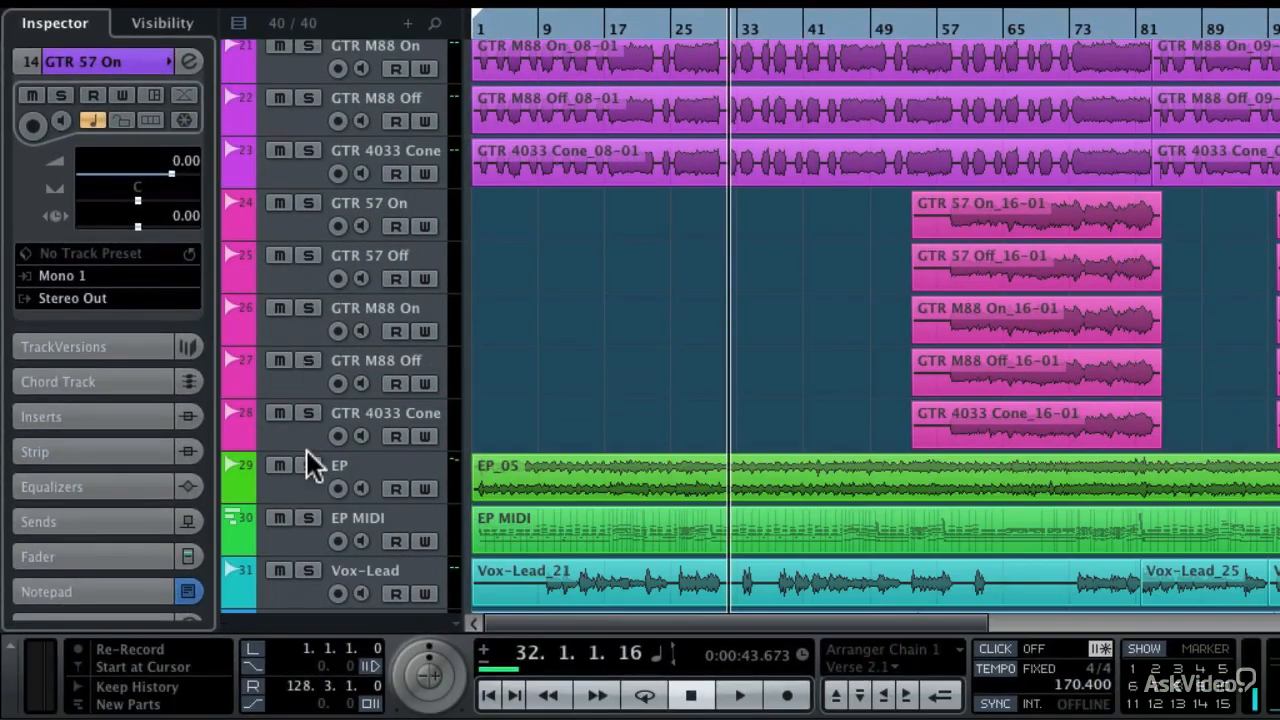
pyautogui.keyDown('shift'); pyautogui.click(309, 444); pyautogui.keyUp('shift')
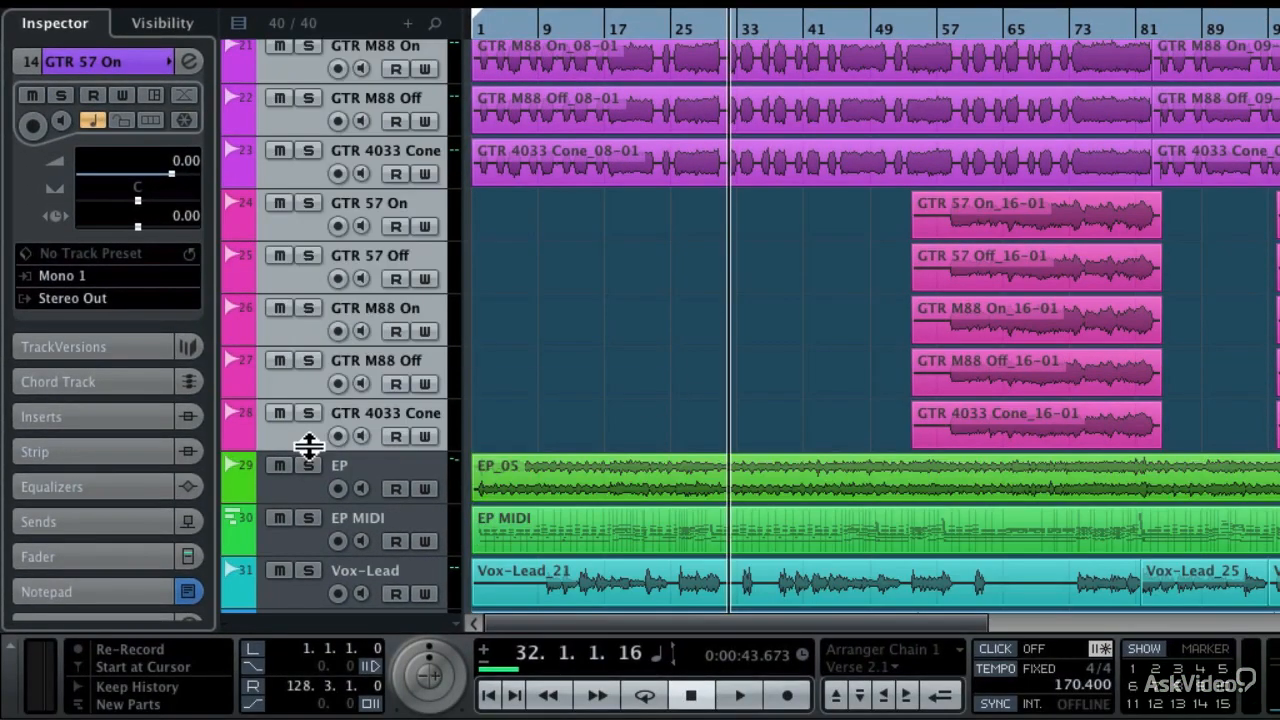
pyautogui.rightClick(309, 444)
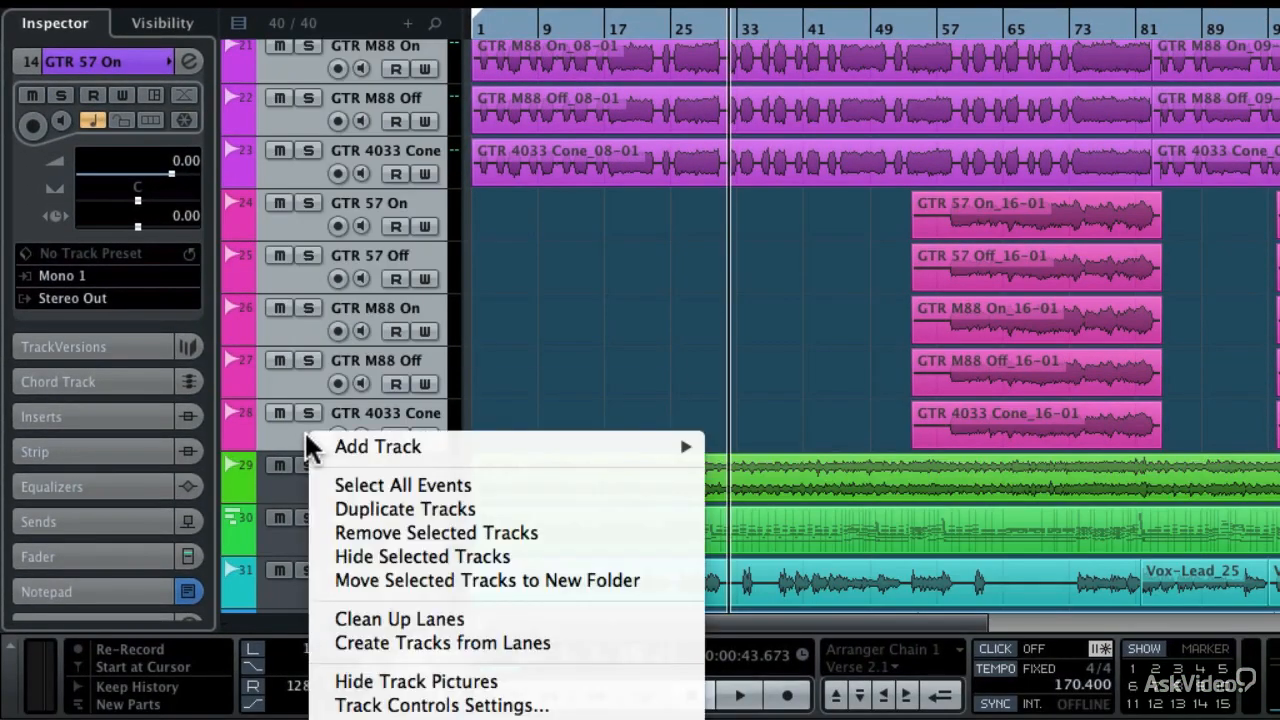
pyautogui.click(377, 580)
pyautogui.scroll(8, 349, 350)
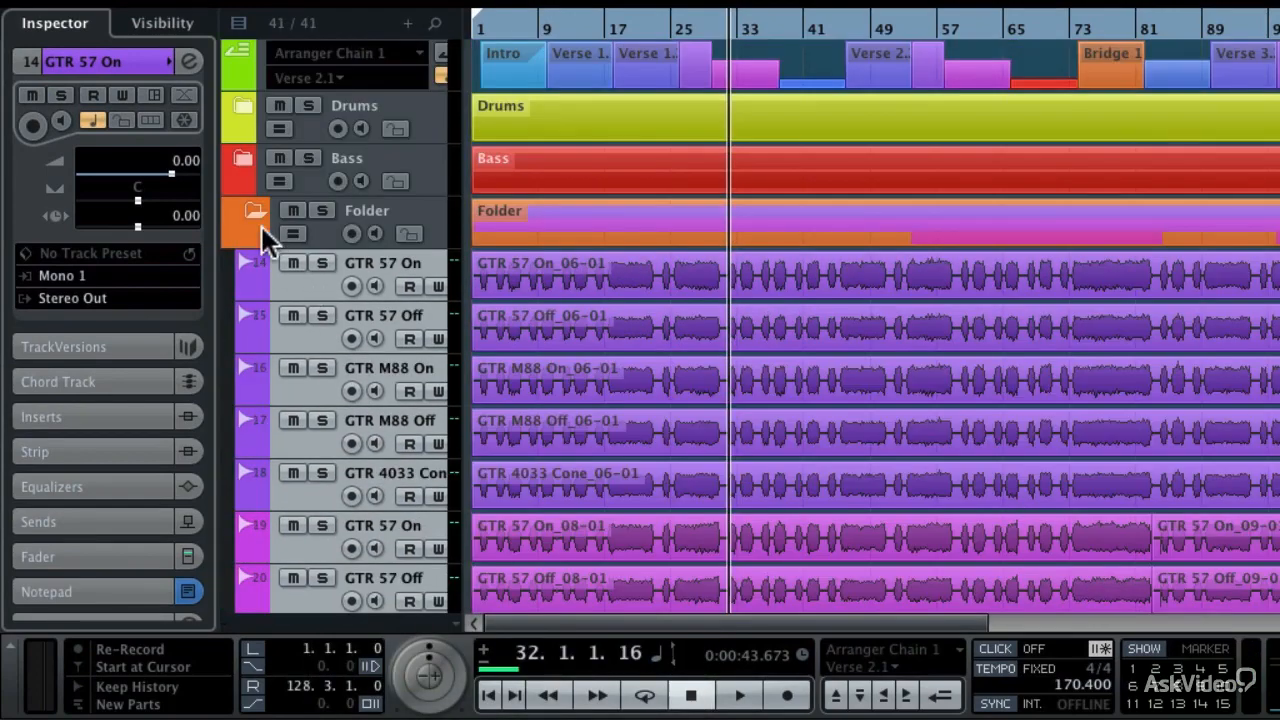
# Rename the folder holding the guitar tracks as GTR.
pyautogui.click(315, 230)
pyautogui.doubleClick(341, 212)
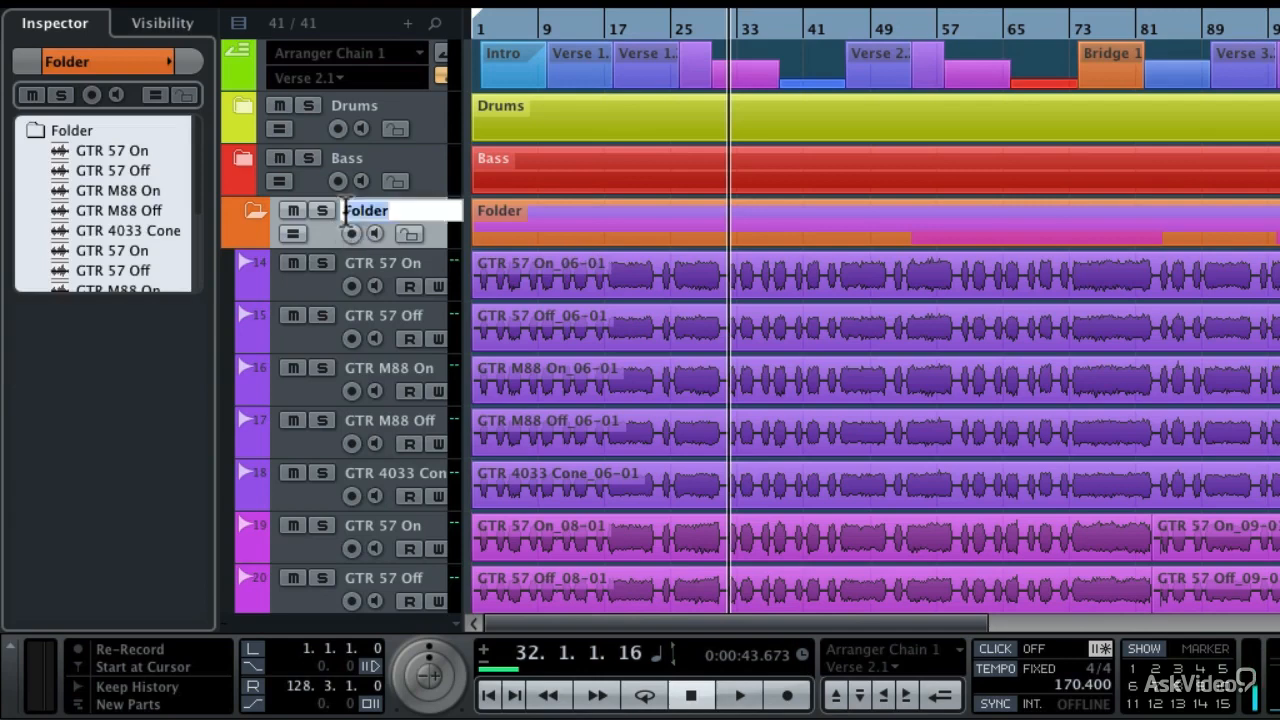
pyautogui.write('GTR')
pyautogui.press('Return')
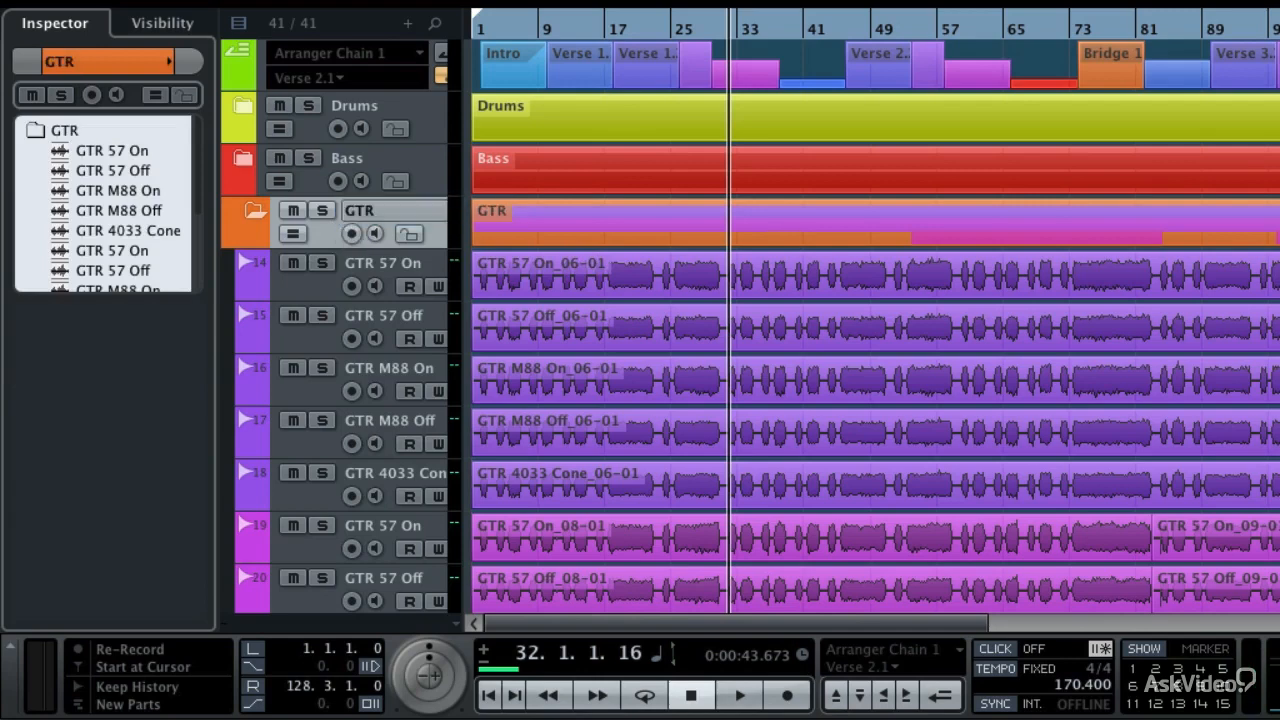
# Color the GTR folder track purple to match its first guitar tracks, and collapse it.
pyautogui.click(170, 60)
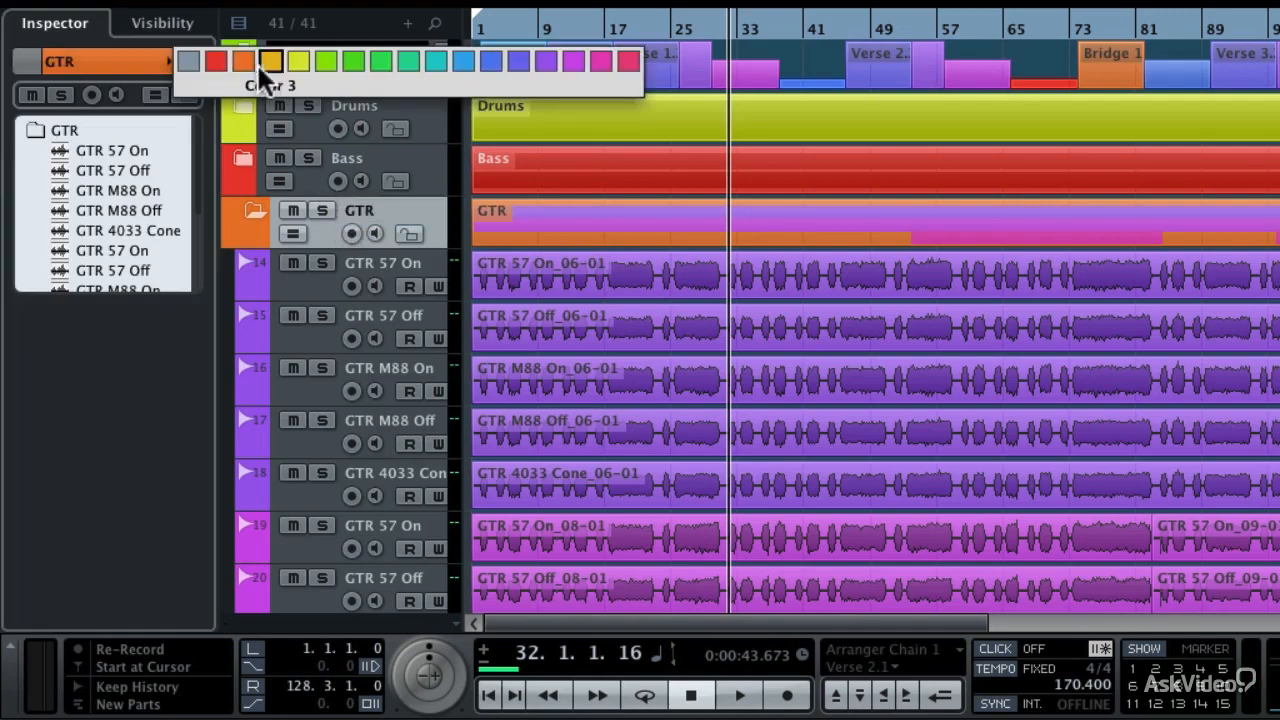
pyautogui.click(521, 63)
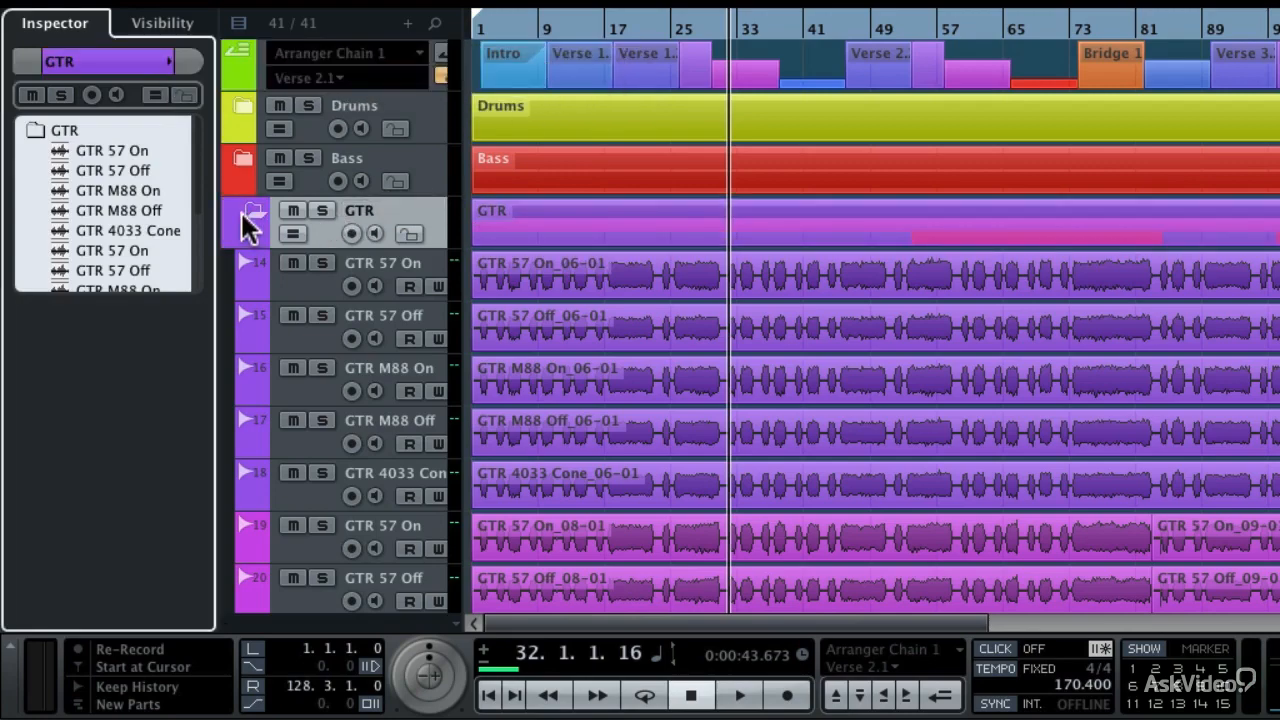
pyautogui.click(246, 210)
# Move the EP and EP MIDI tracks together into a new folder.
pyautogui.click(405, 278)
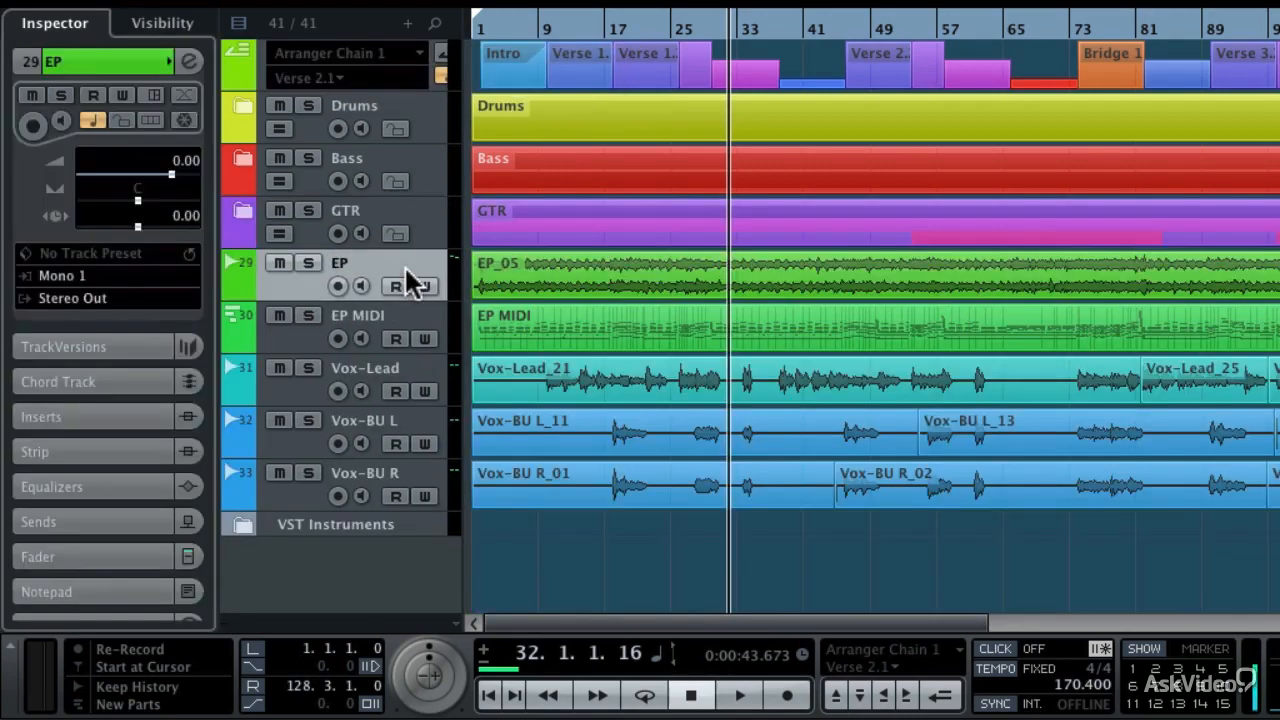
pyautogui.keyDown('shift'); pyautogui.click(289, 337); pyautogui.keyUp('shift')
pyautogui.rightClick(289, 337)
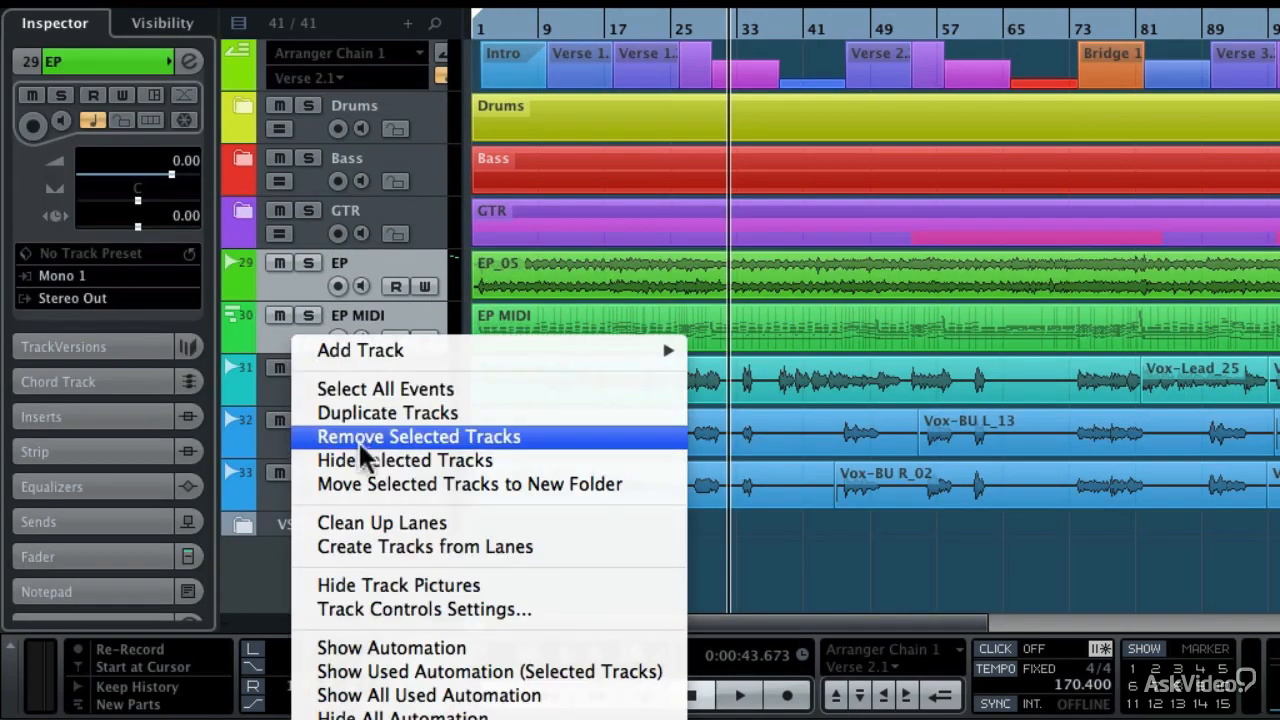
pyautogui.click(364, 486)
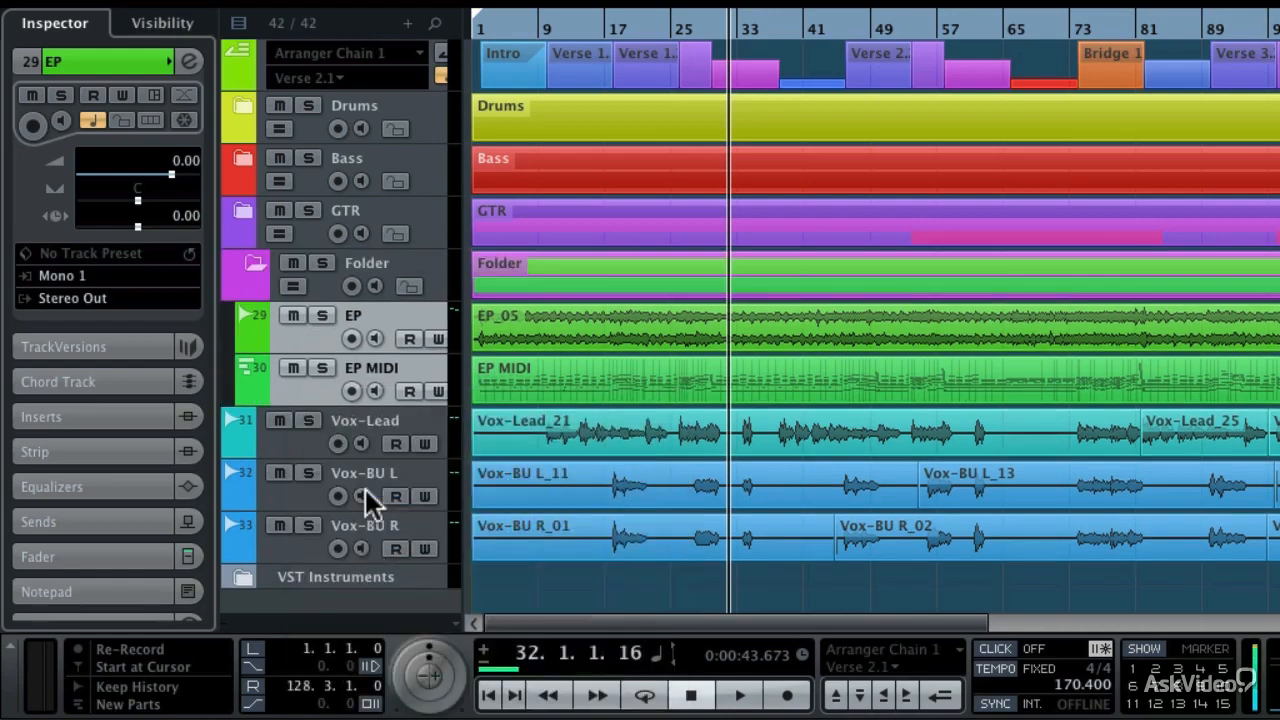
# Rename the folder holding the EP and EP MIDI tracks as Keys.
pyautogui.doubleClick(344, 262)
pyautogui.write('Keys')
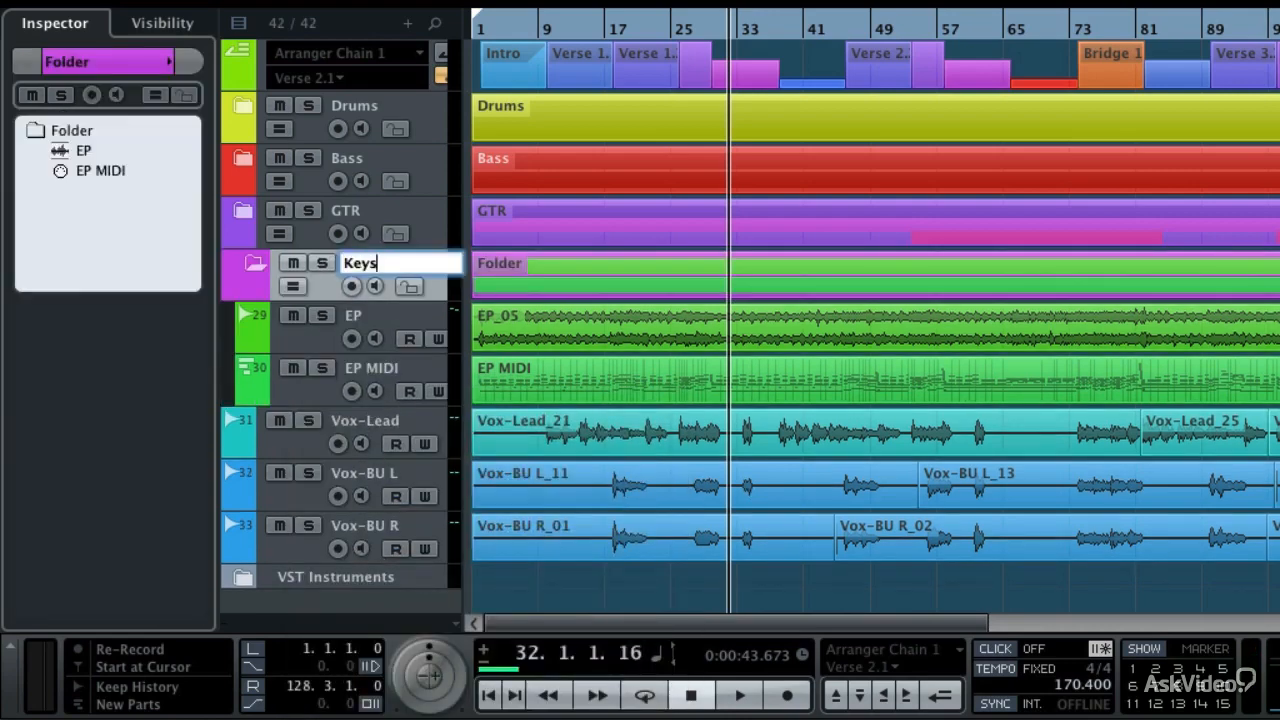
pyautogui.press('Return')
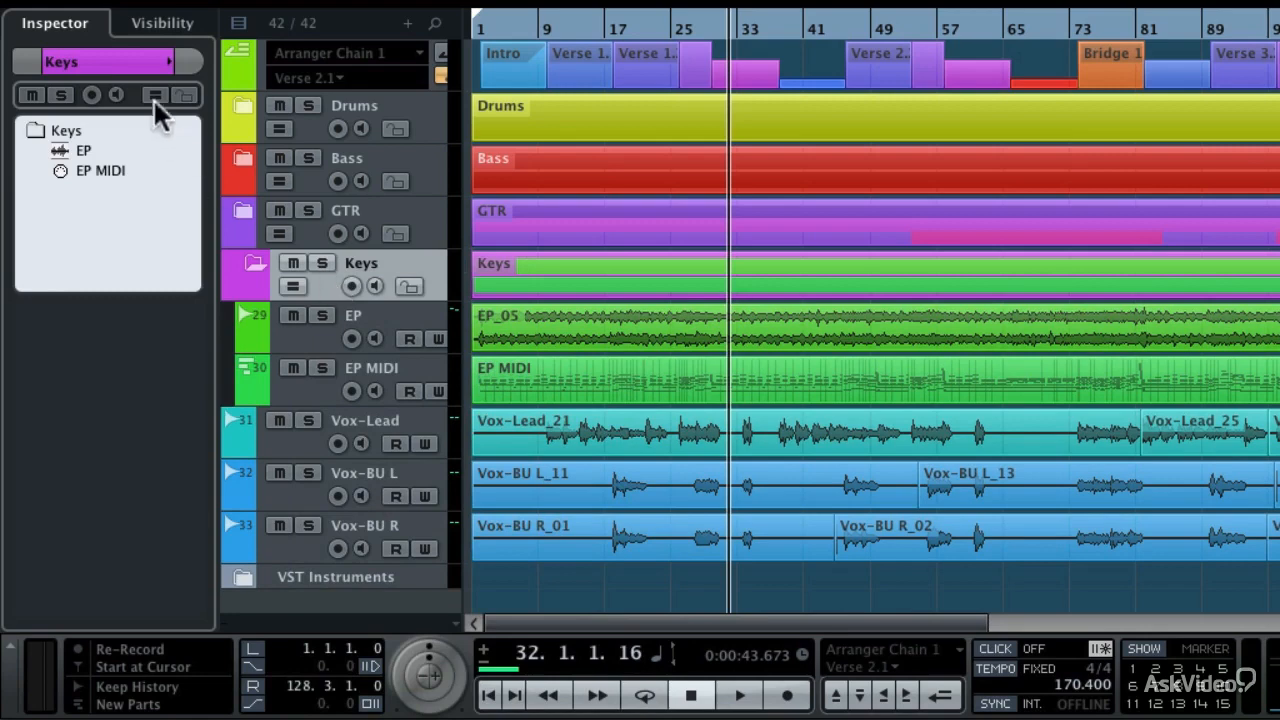
# Color the Keys folder track green to match the EP track, and collapse it.
pyautogui.click(169, 58)
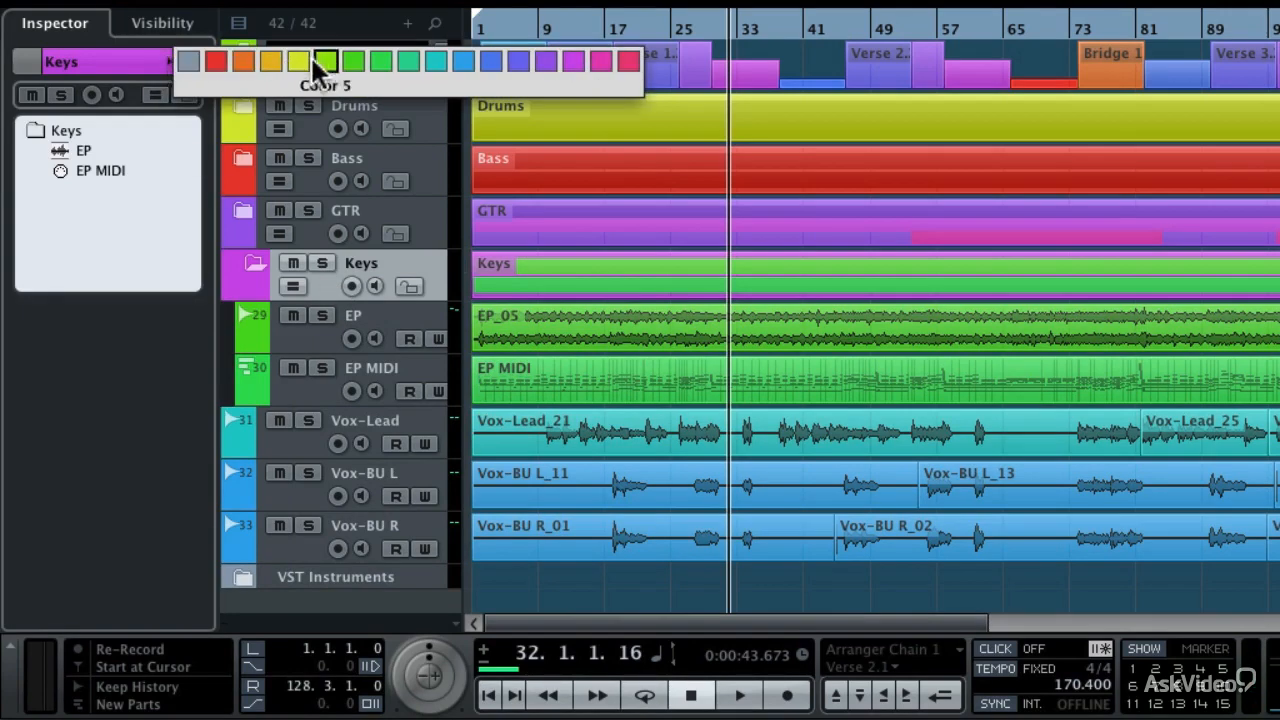
pyautogui.click(344, 57)
pyautogui.click(257, 258)
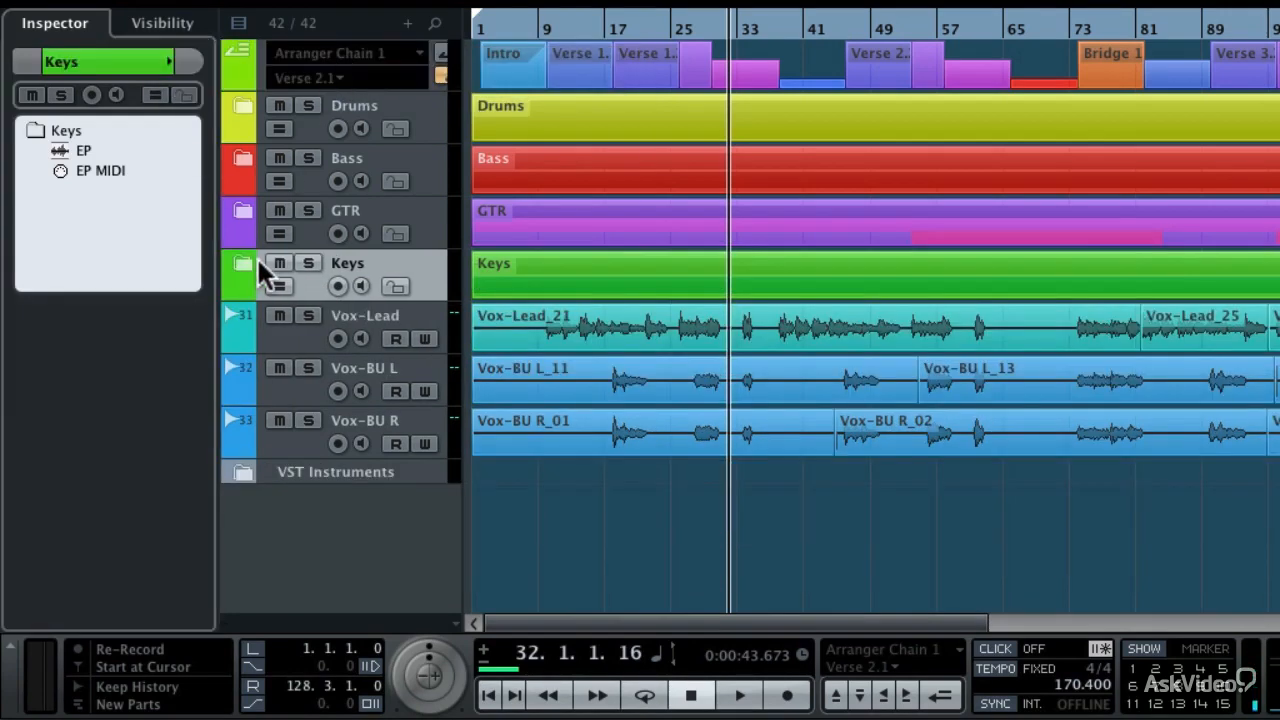
# Move the Vox-Lead, Vox-BU L and Vox-BU R tracks into a new folder.
pyautogui.click(296, 334)
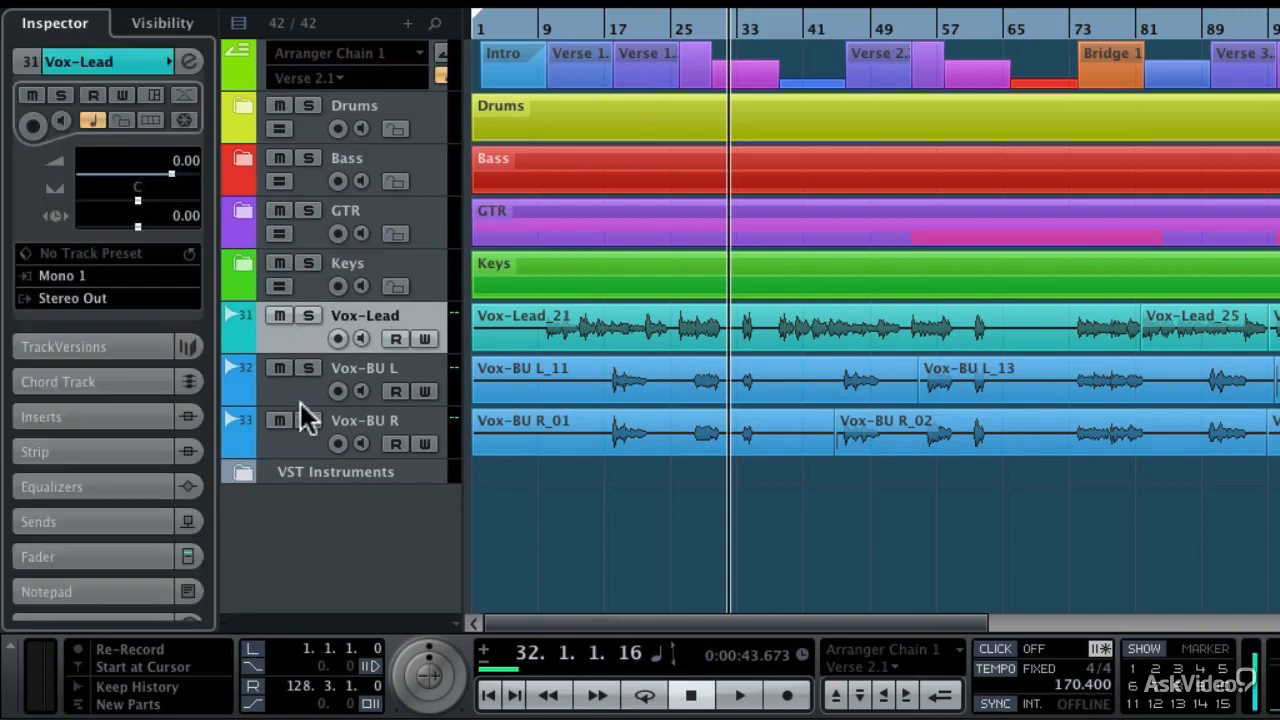
pyautogui.keyDown('shift'); pyautogui.click(304, 447); pyautogui.keyUp('shift')
pyautogui.rightClick(304, 444)
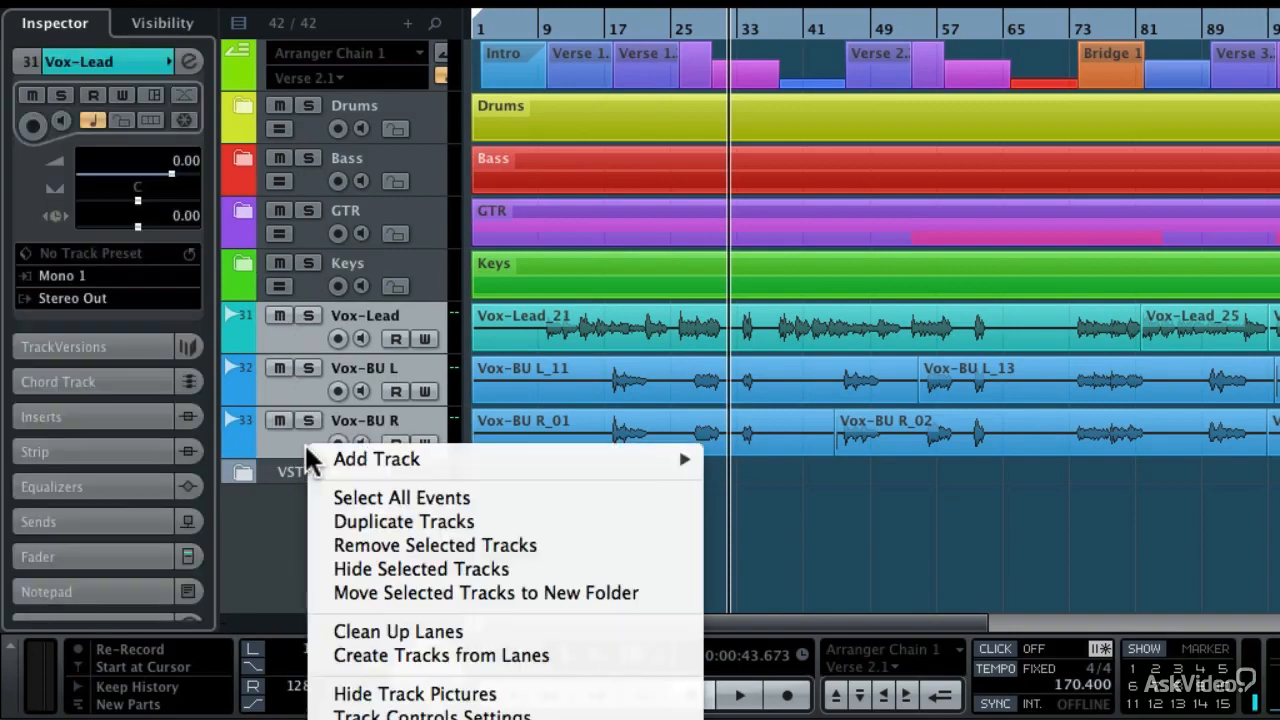
pyautogui.click(346, 594)
# Rename the folder holding the three vocal tracks as Vox.
pyautogui.doubleClick(357, 316)
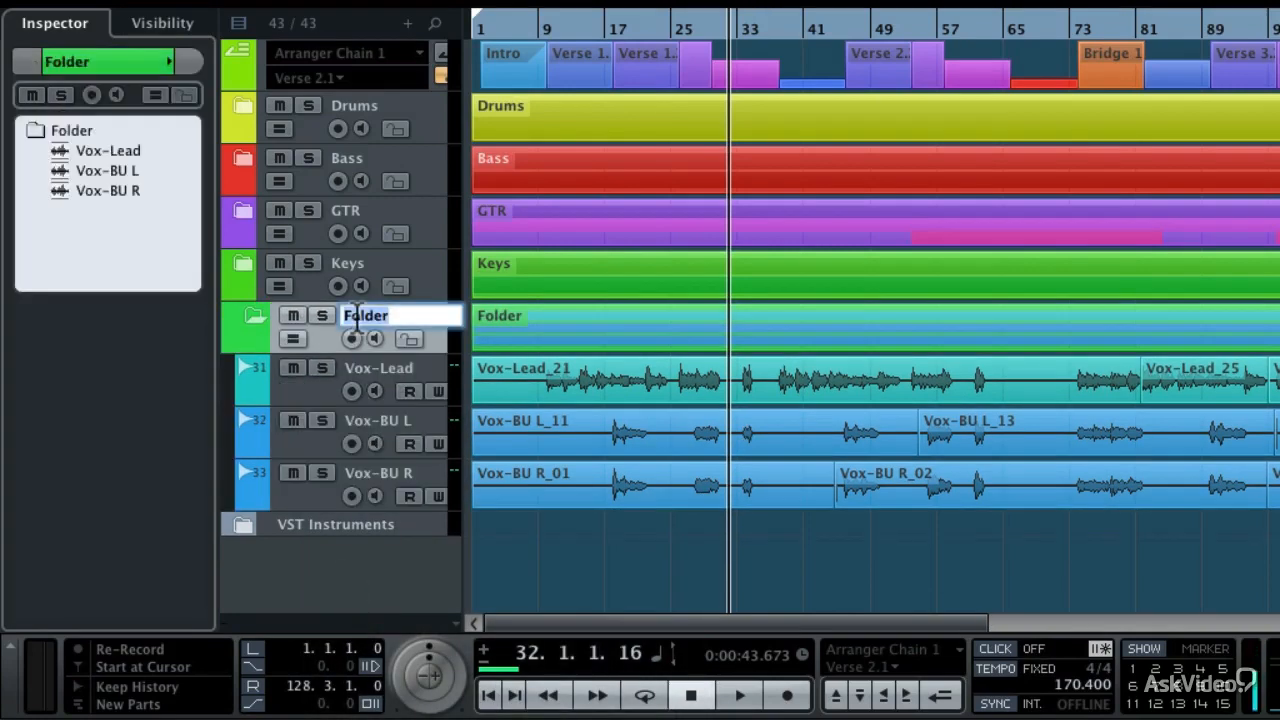
pyautogui.write('Vox')
pyautogui.press('Return')
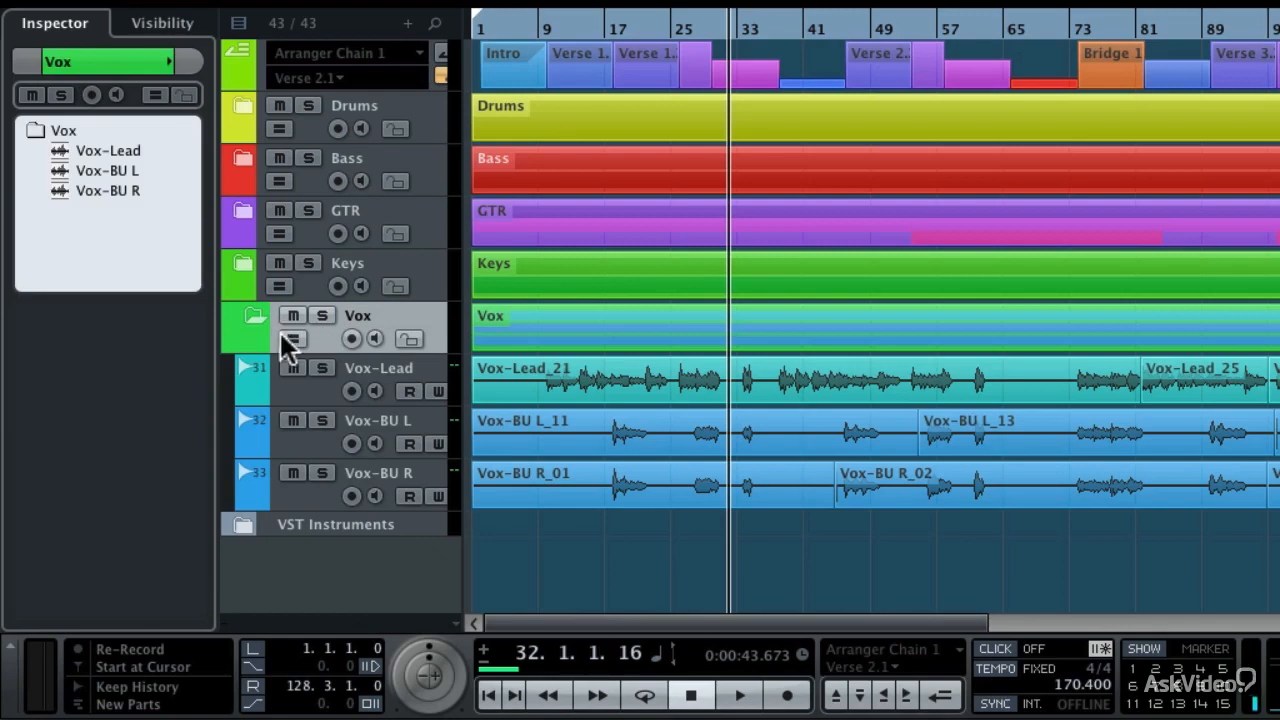
# Color the Vox folder track turquoise to match the Vox-Lead track, and collapse it.
pyautogui.click(164, 58)
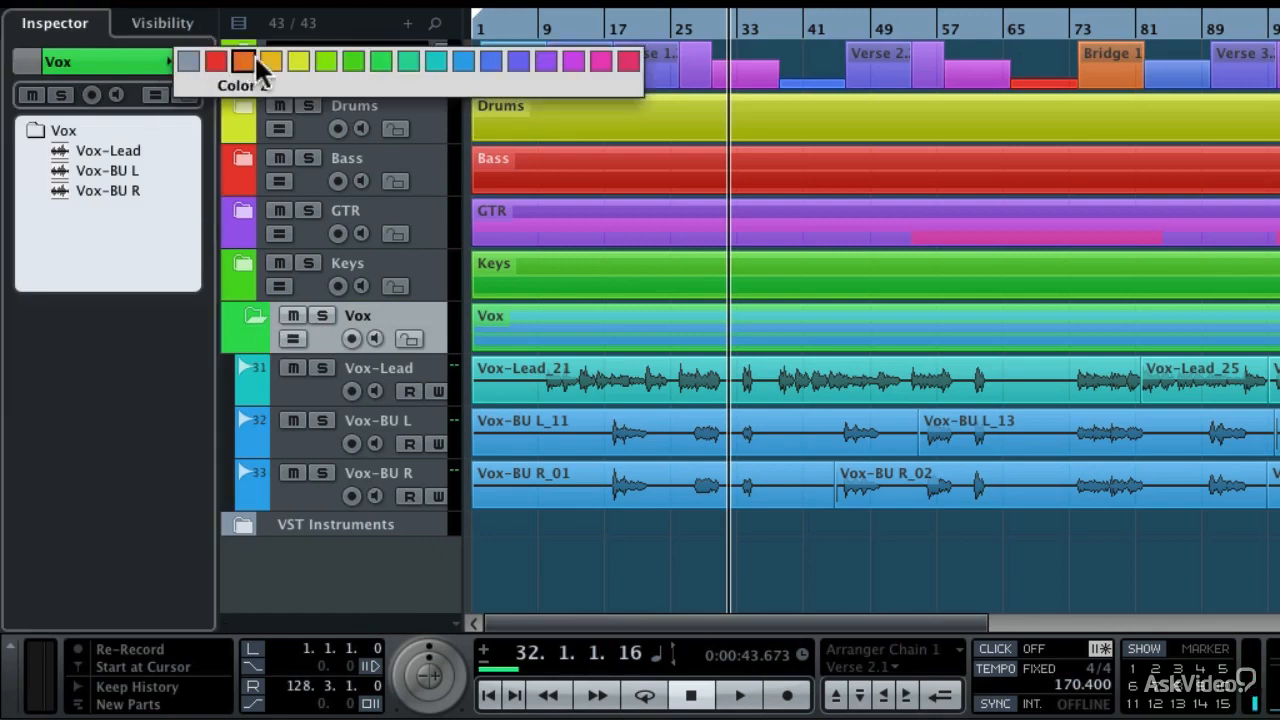
pyautogui.click(432, 56)
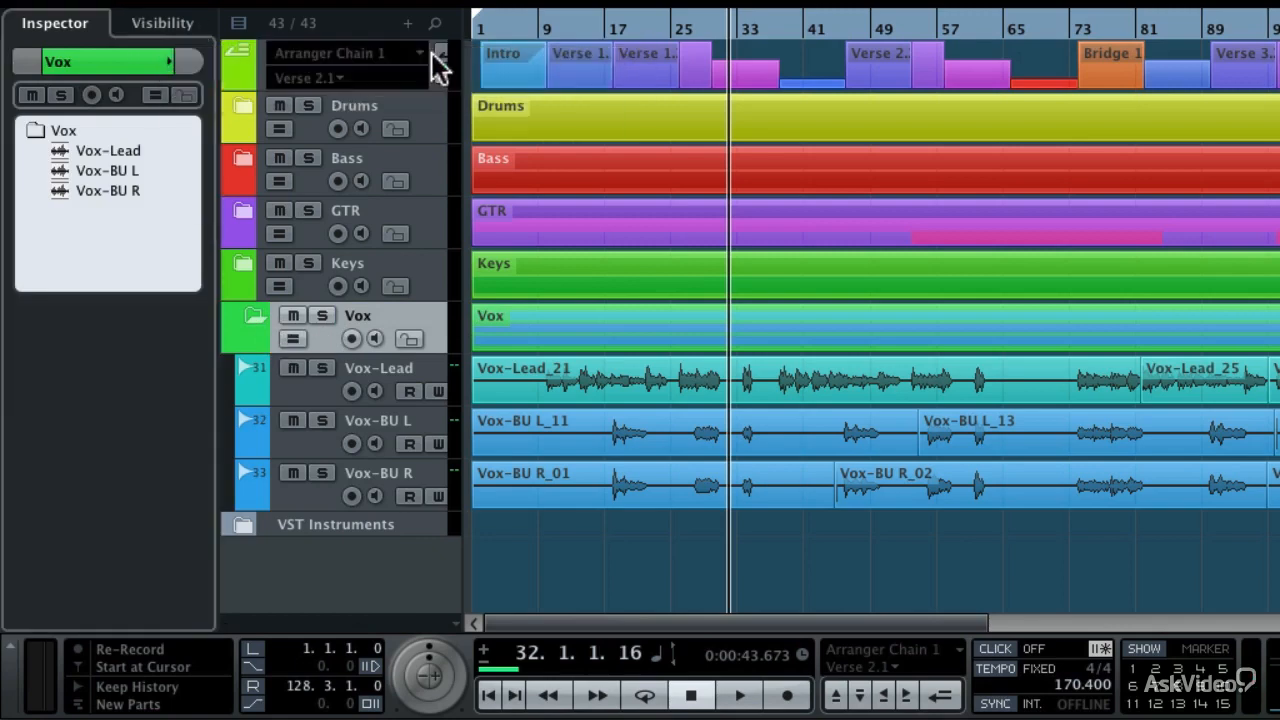
pyautogui.click(257, 314)
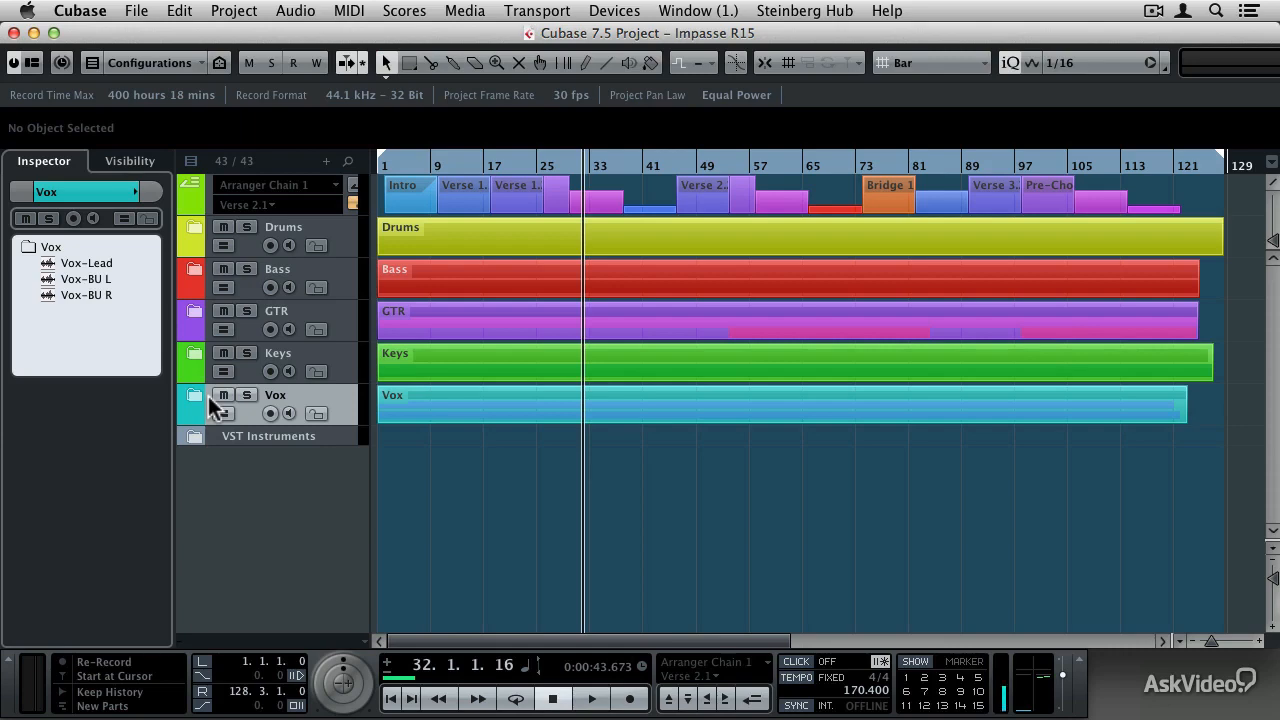
# Expand the Keys folder and the GTR folder in turn to view their tracks, collapsing each one again.
pyautogui.click(197, 360)
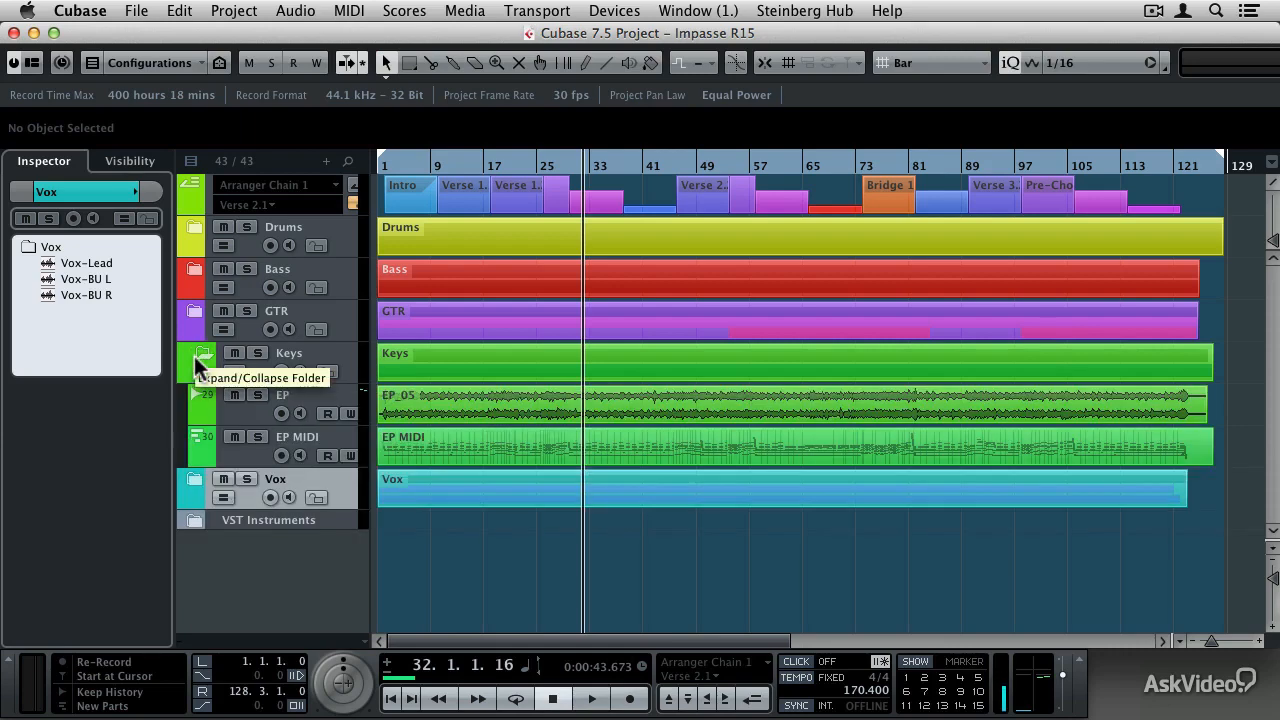
pyautogui.click(196, 358)
pyautogui.click(199, 316)
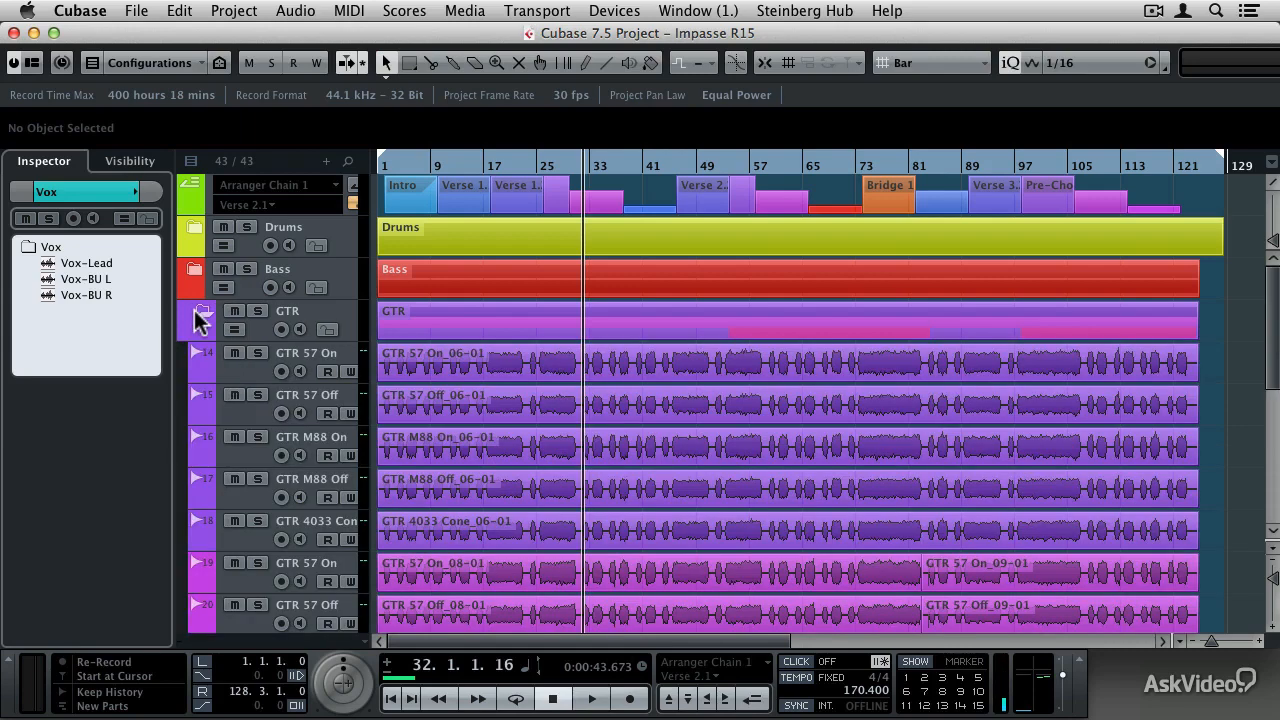
pyautogui.click(199, 318)
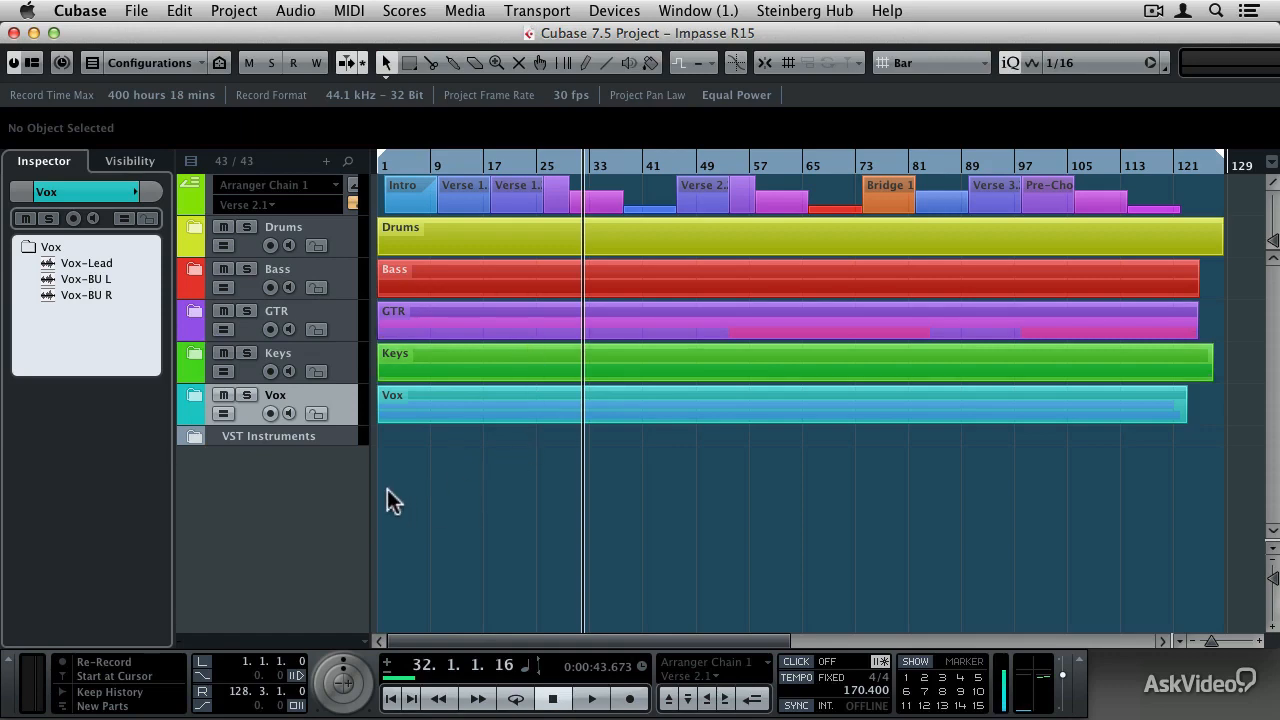
# Examine the channels in the MixConsole with the Transport panel hidden, and return to the project window.
pyautogui.press('F3')
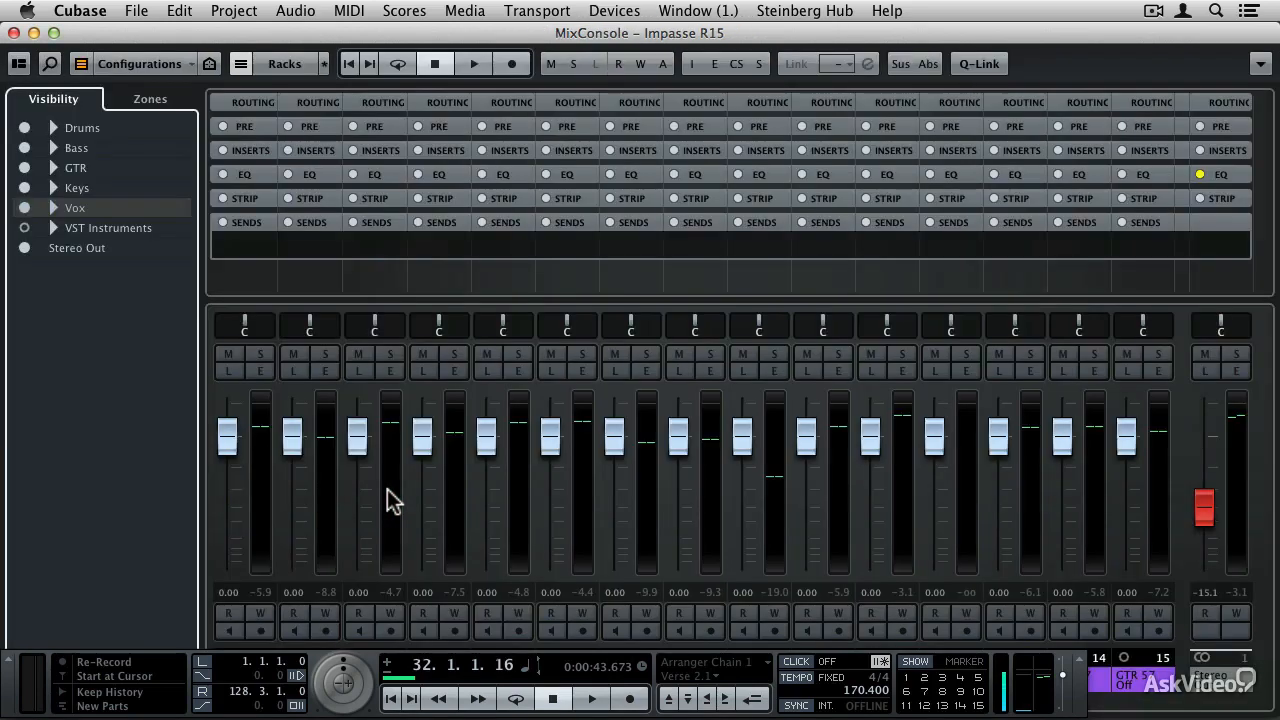
pyautogui.press('F2')
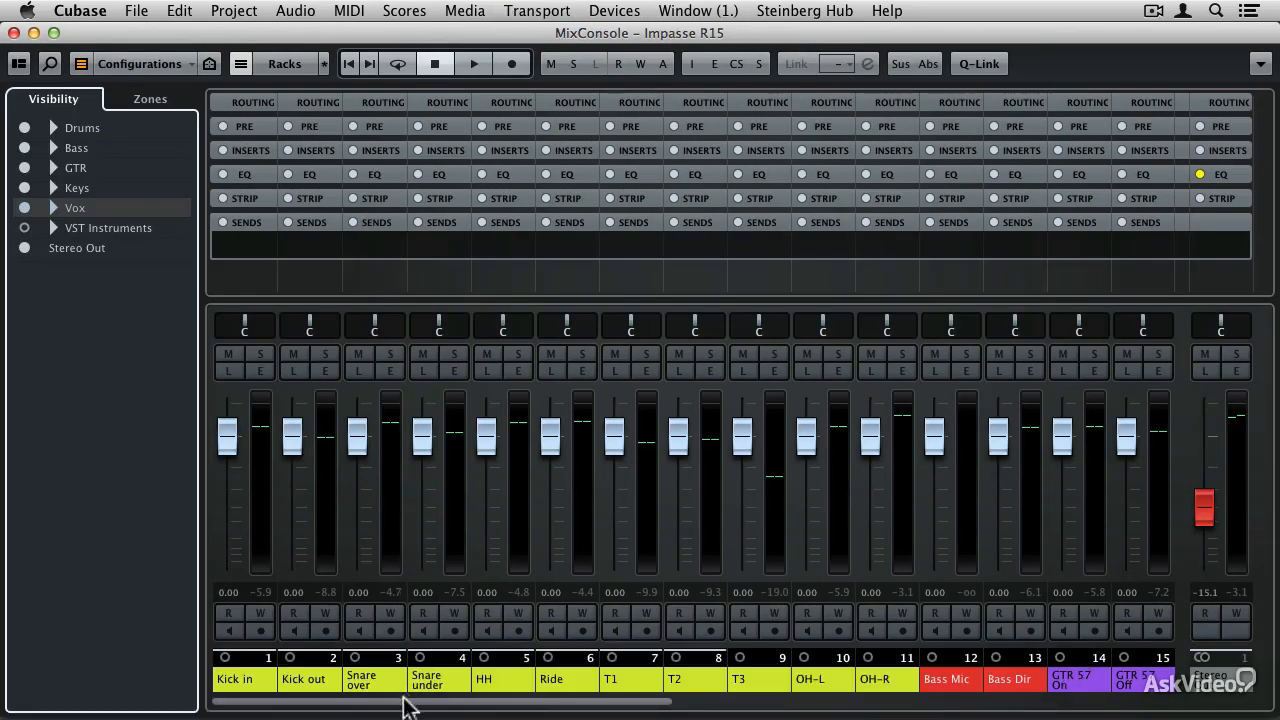
pyautogui.moveTo(407, 708); pyautogui.dragTo(380, 705)
pyautogui.press('F3')
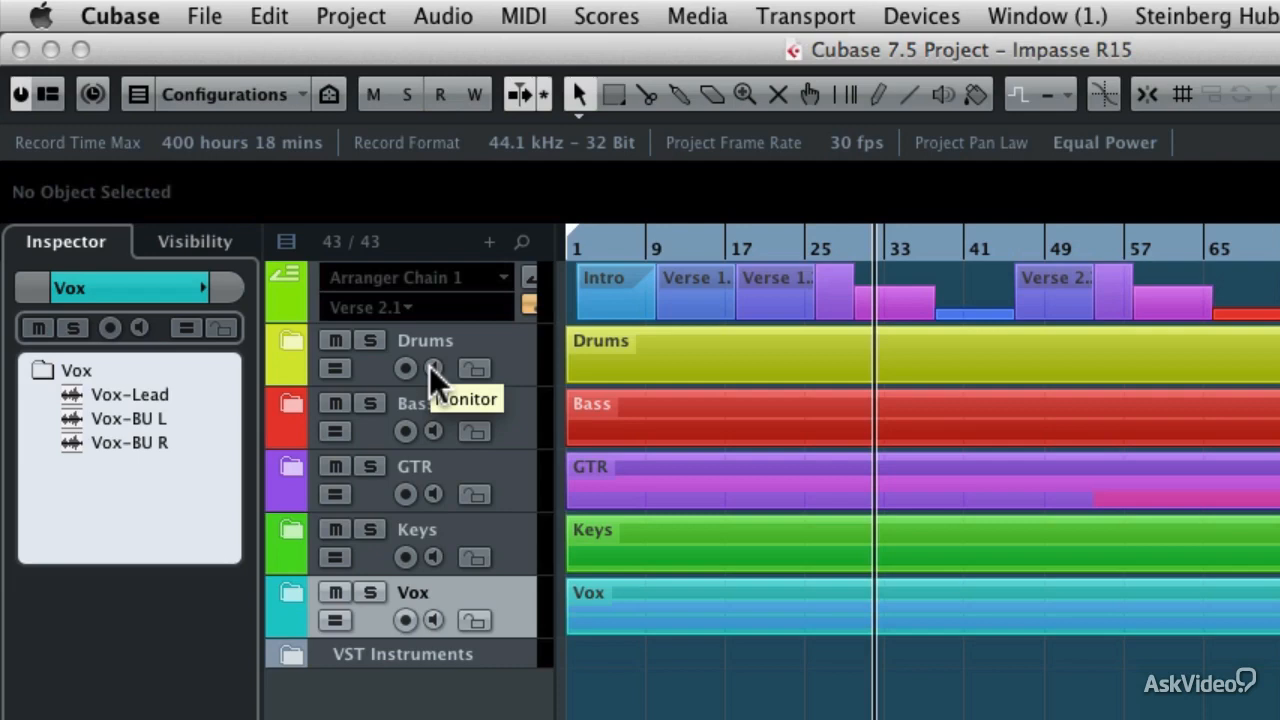
# Expand the Drums folder and switch record enable on and off for all its tracks through the folder track.
pyautogui.click(294, 346)
pyautogui.click(422, 368)
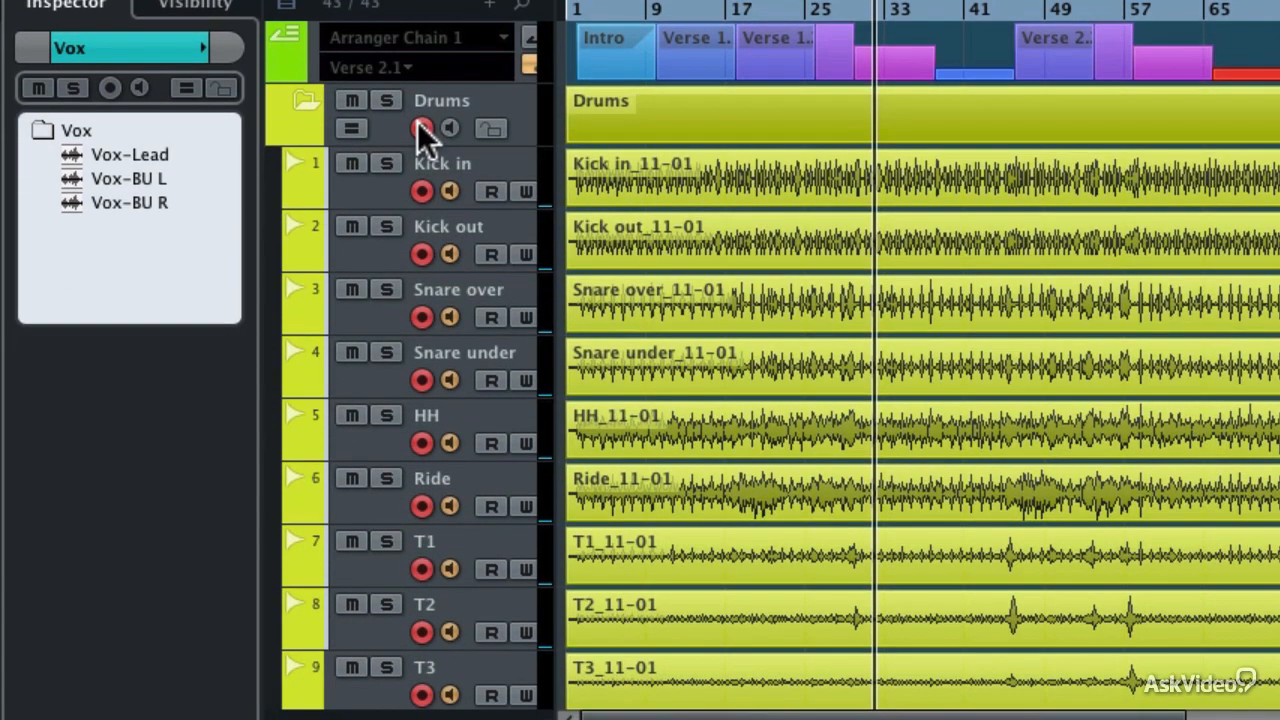
pyautogui.click(422, 128)
# Start playback with the whole Drums folder soloed, turn its solo off, and collapse the folder.
pyautogui.click(387, 101)
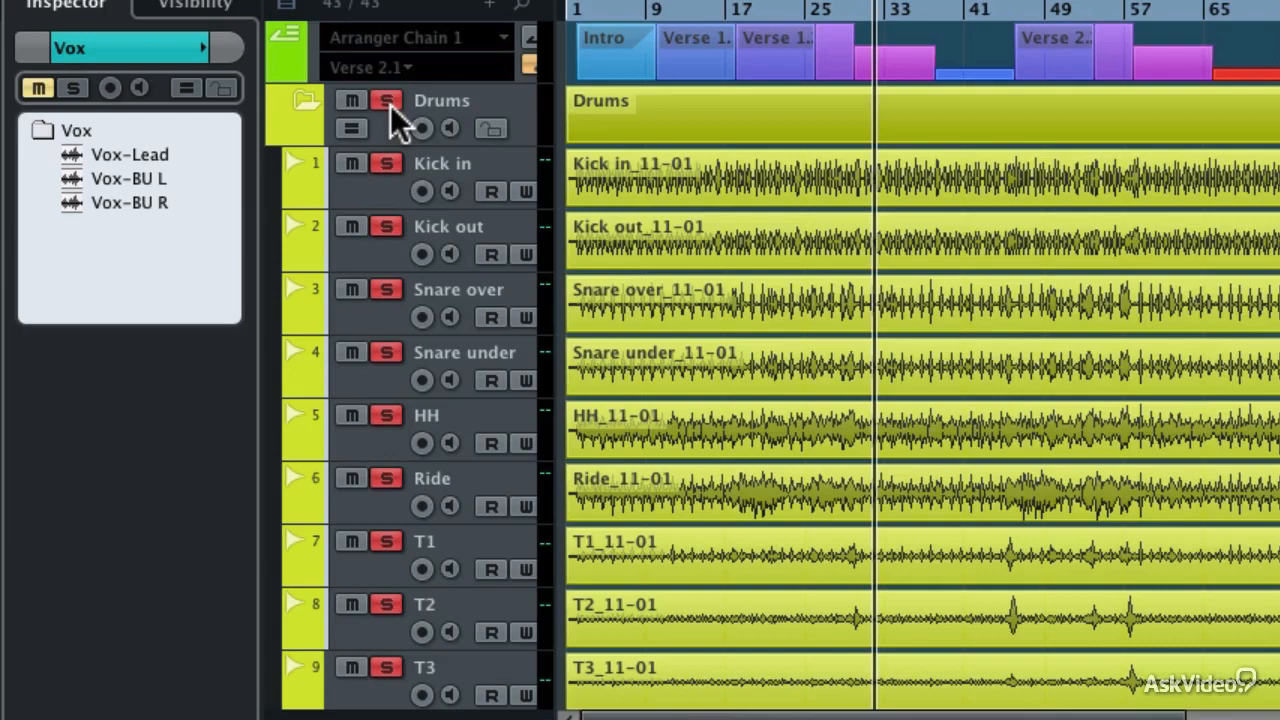
pyautogui.press('space')
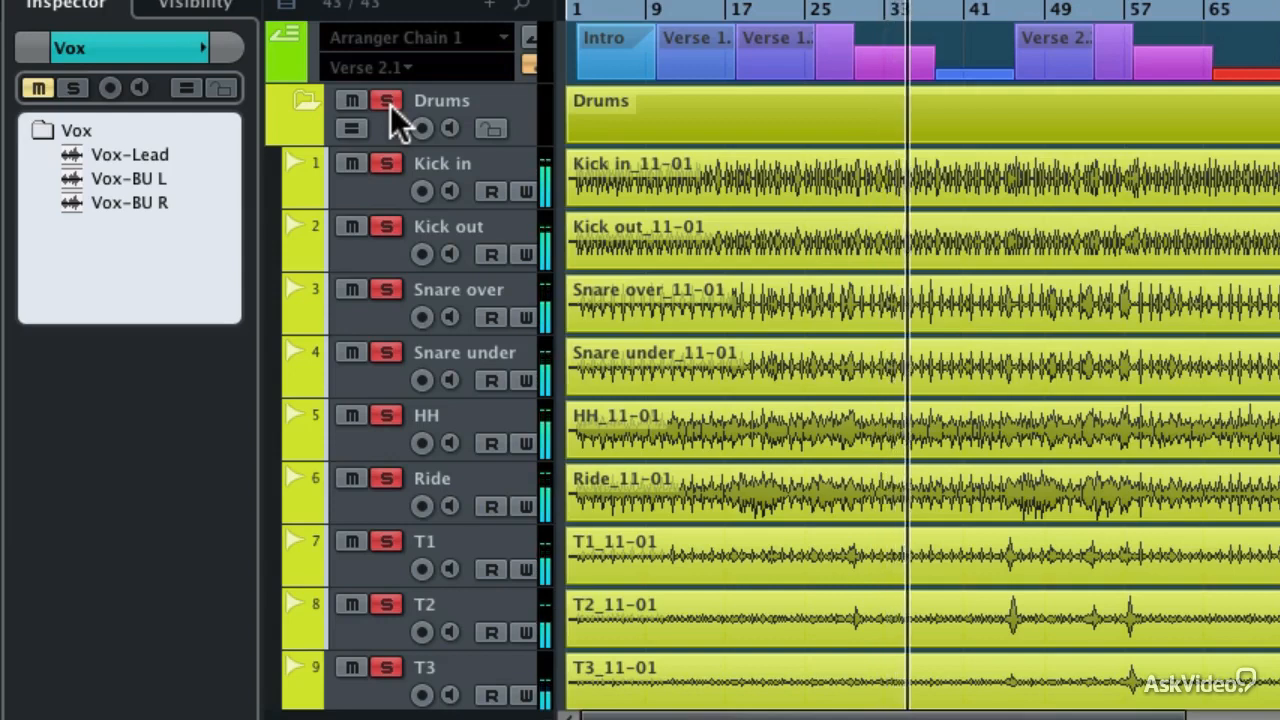
pyautogui.click(389, 102)
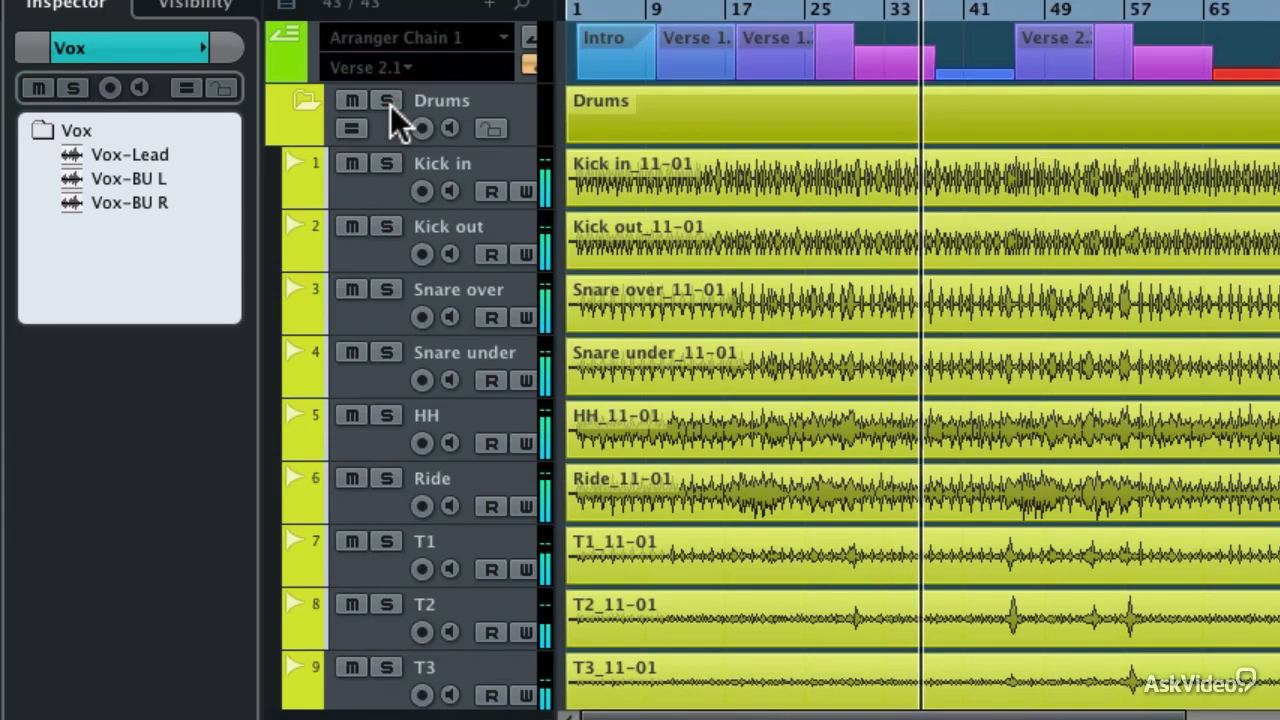
pyautogui.click(303, 97)
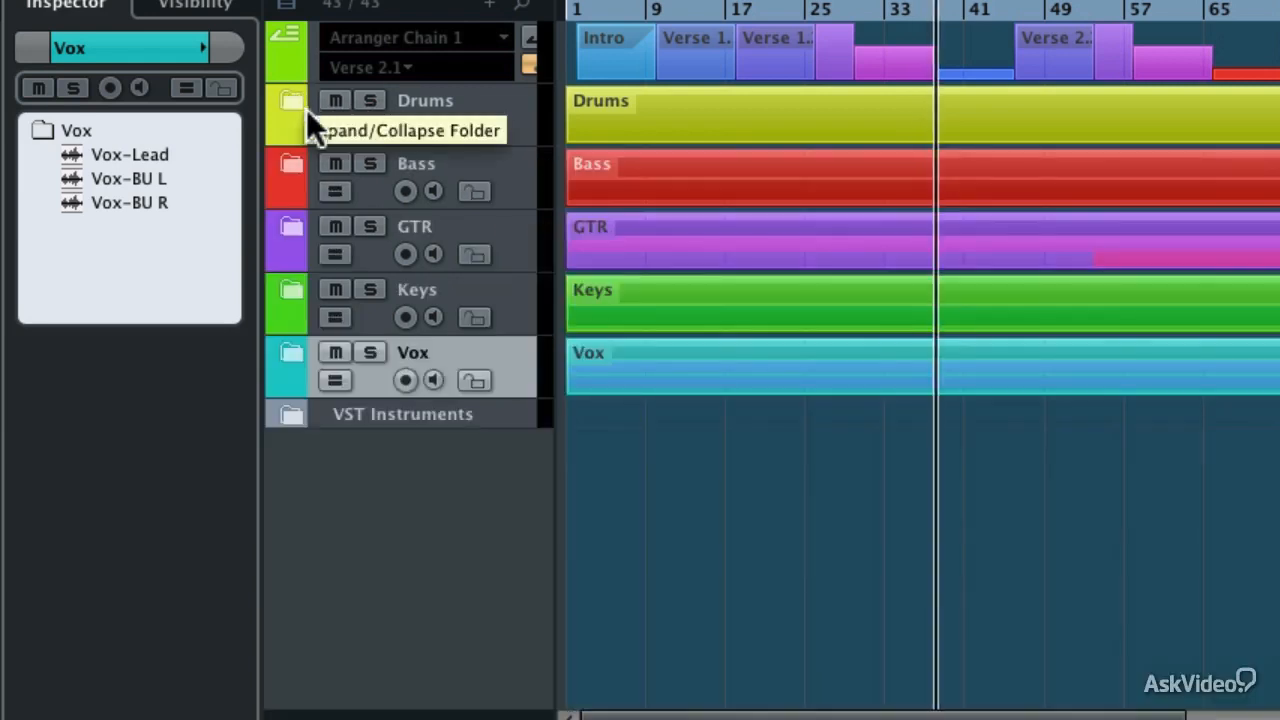
# Audition the Bass, GTR, Keys and Vox folders one at a time during playback by soloing and unsoloing each.
pyautogui.click(375, 163)
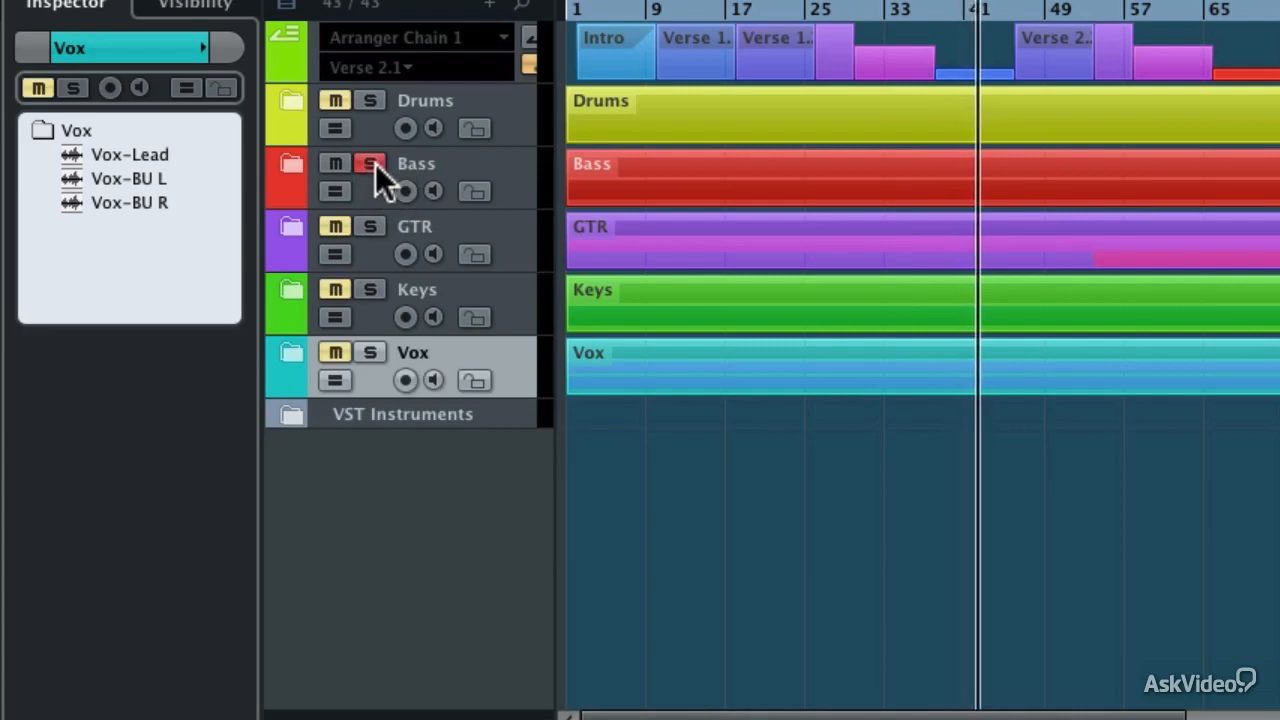
pyautogui.click(375, 163)
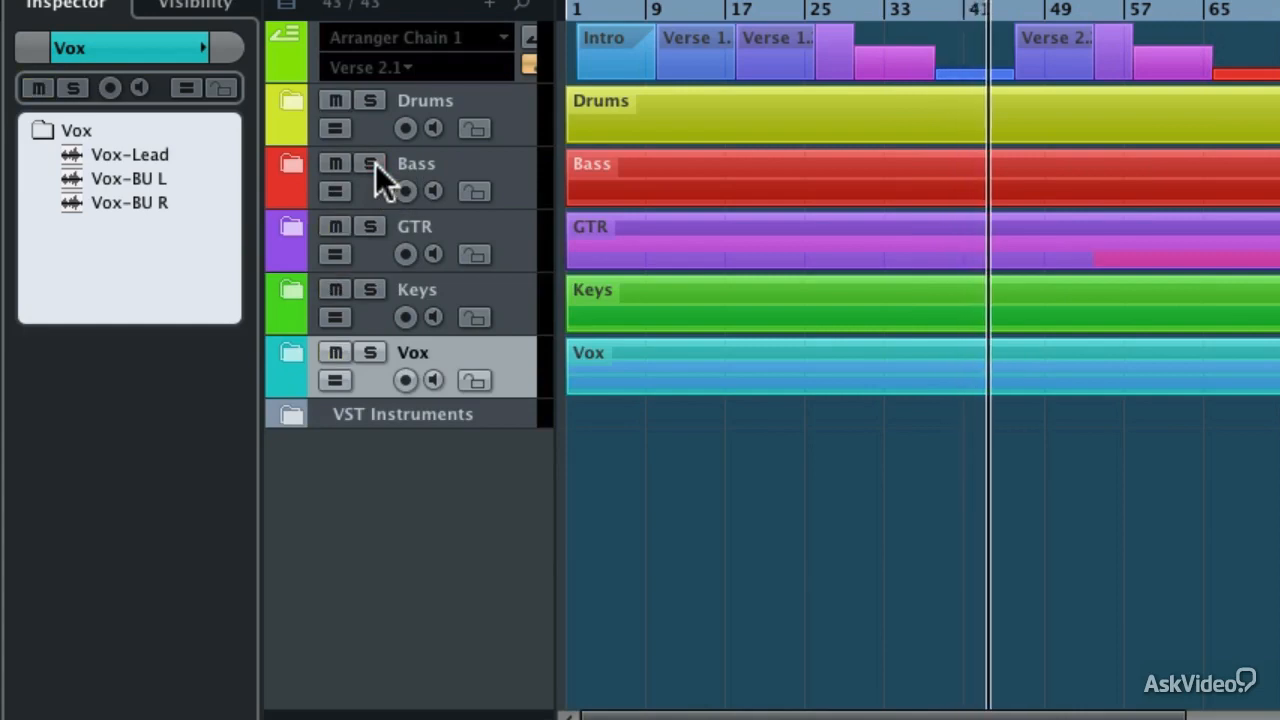
pyautogui.click(371, 219)
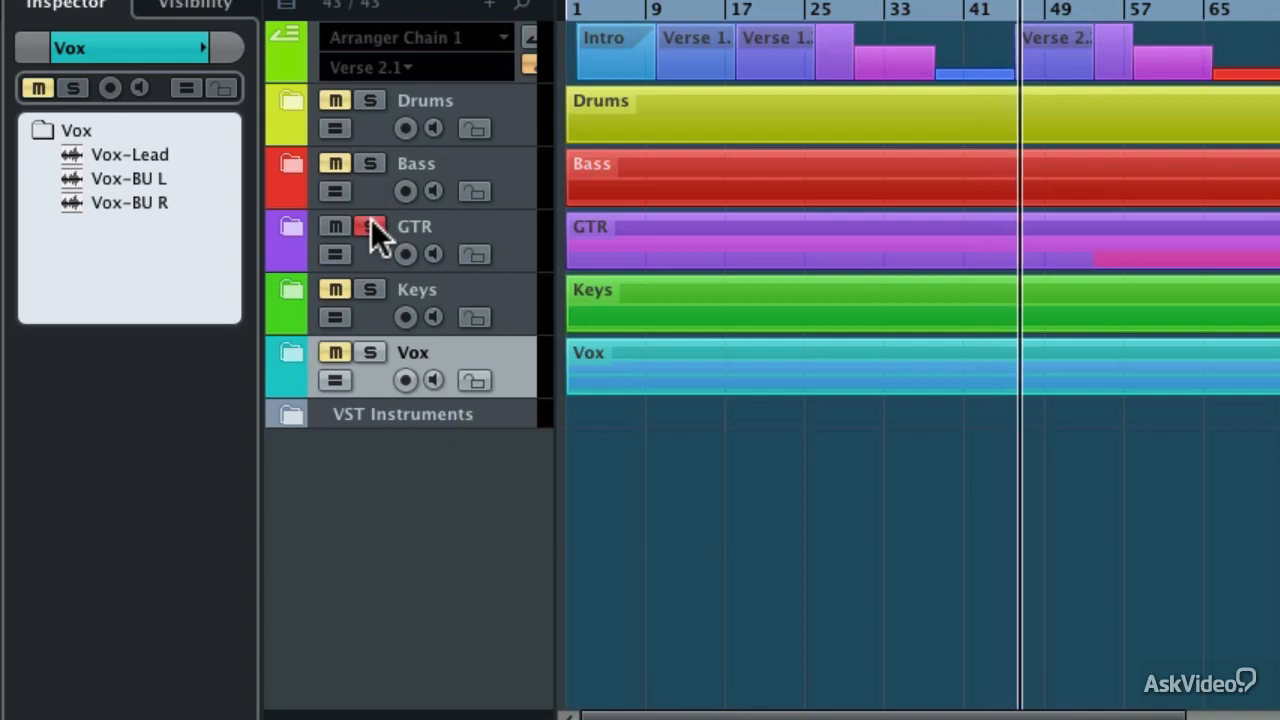
pyautogui.click(371, 219)
pyautogui.click(363, 286)
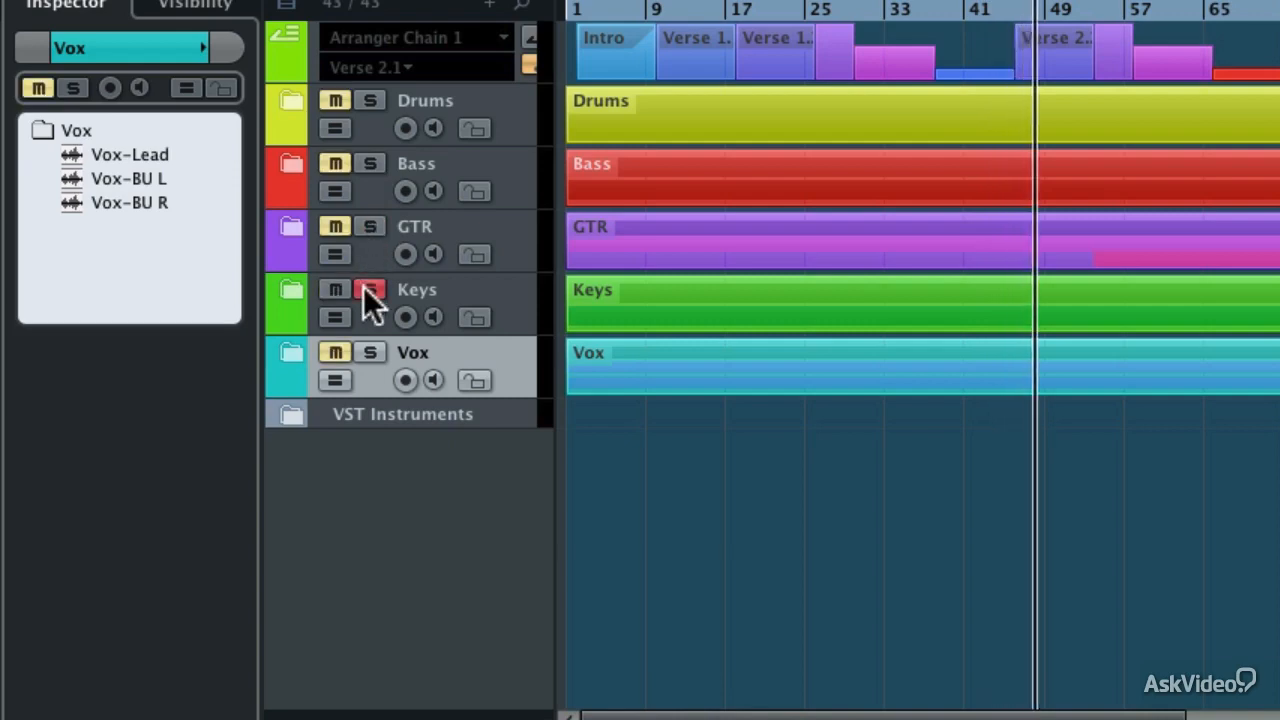
pyautogui.click(363, 286)
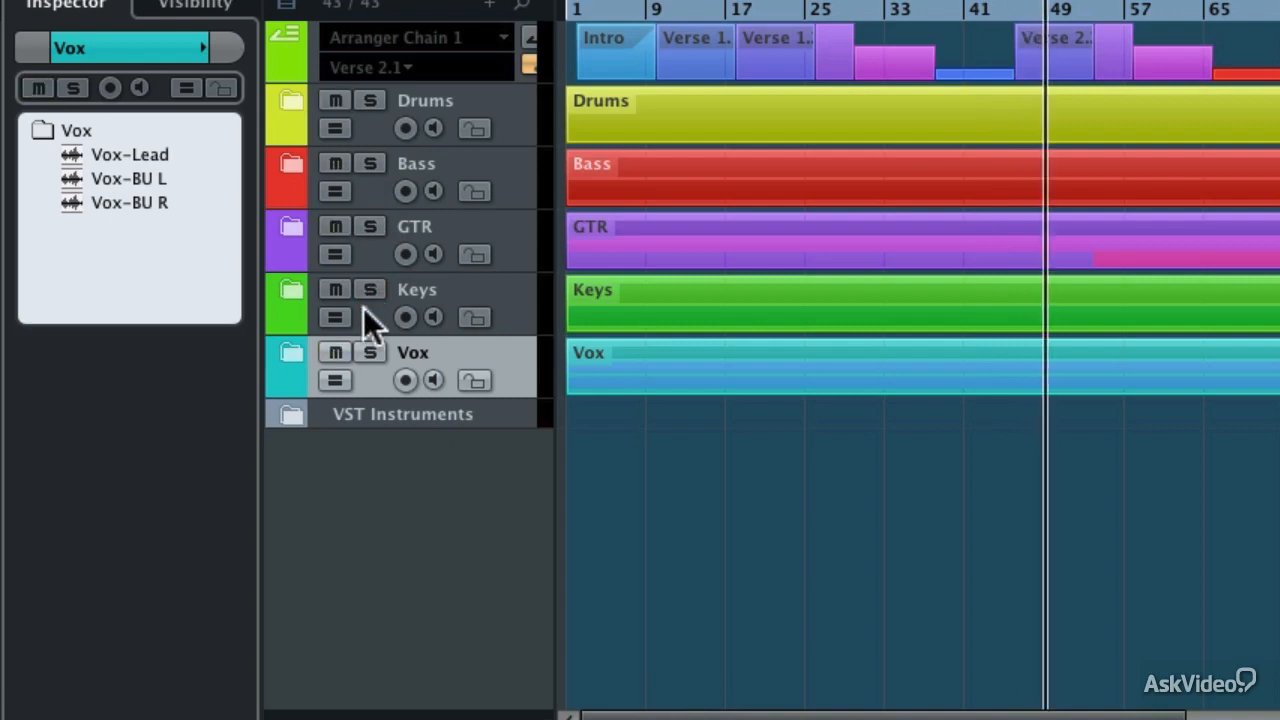
pyautogui.click(369, 358)
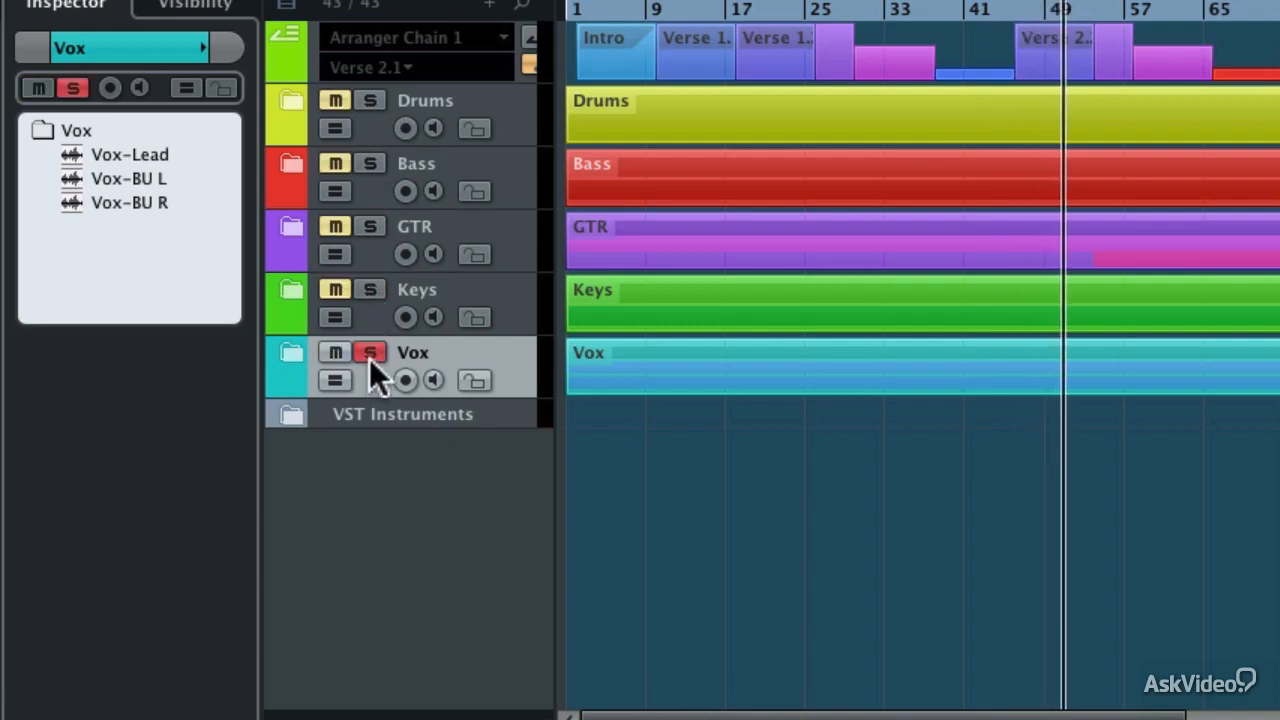
pyautogui.click(371, 357)
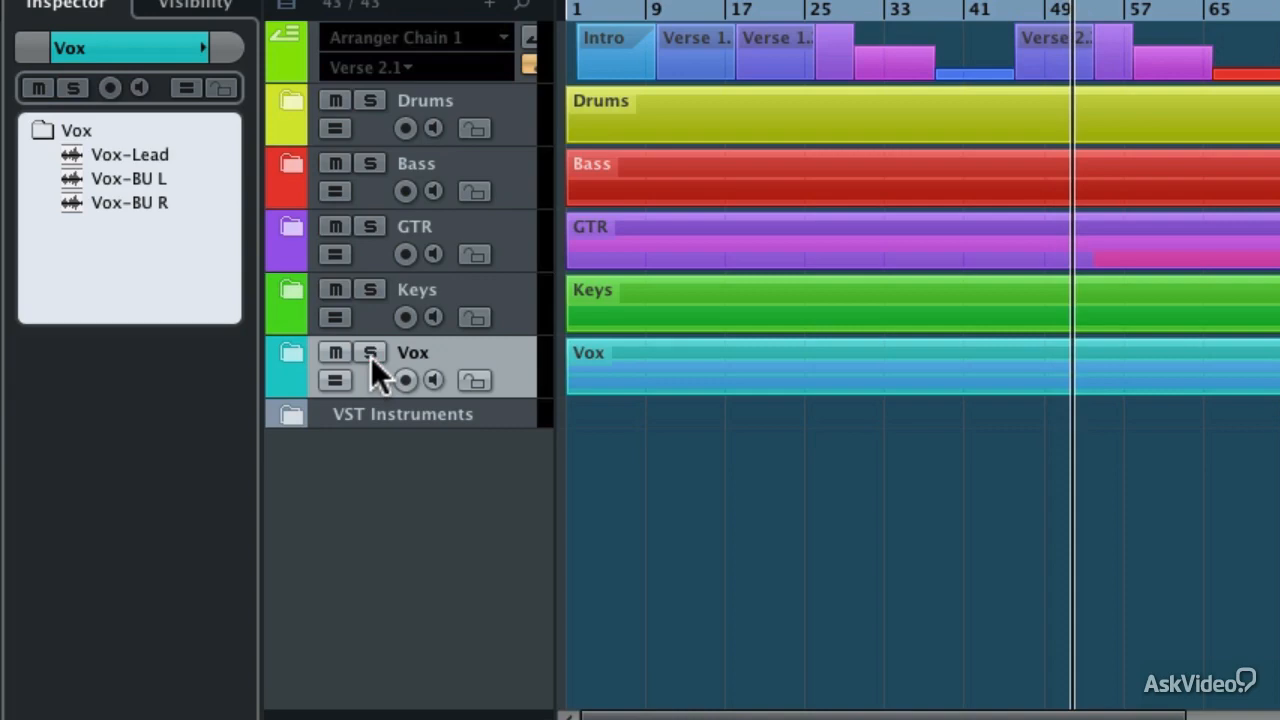